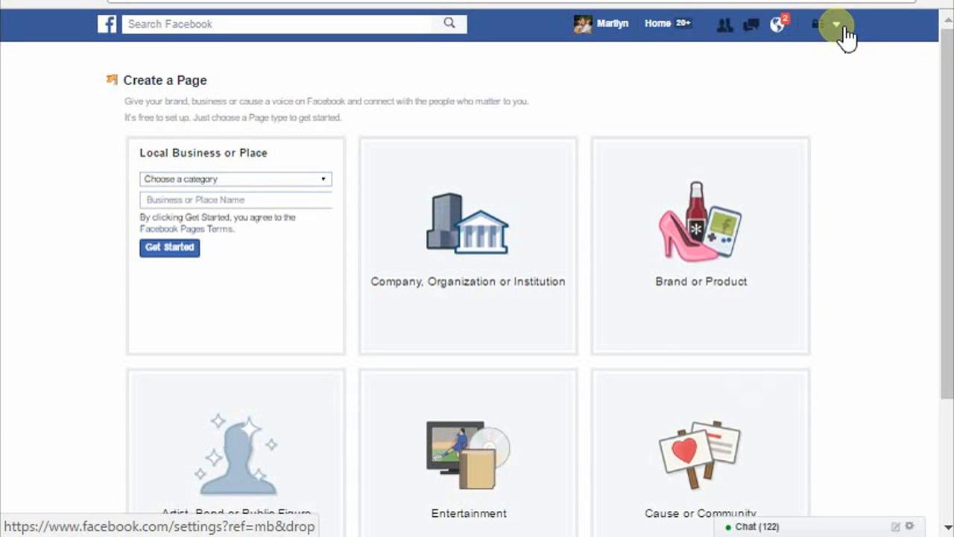
Step: Review the available Page types and choose Business Service as the category for a Local Business or Place Page
click(841, 28)
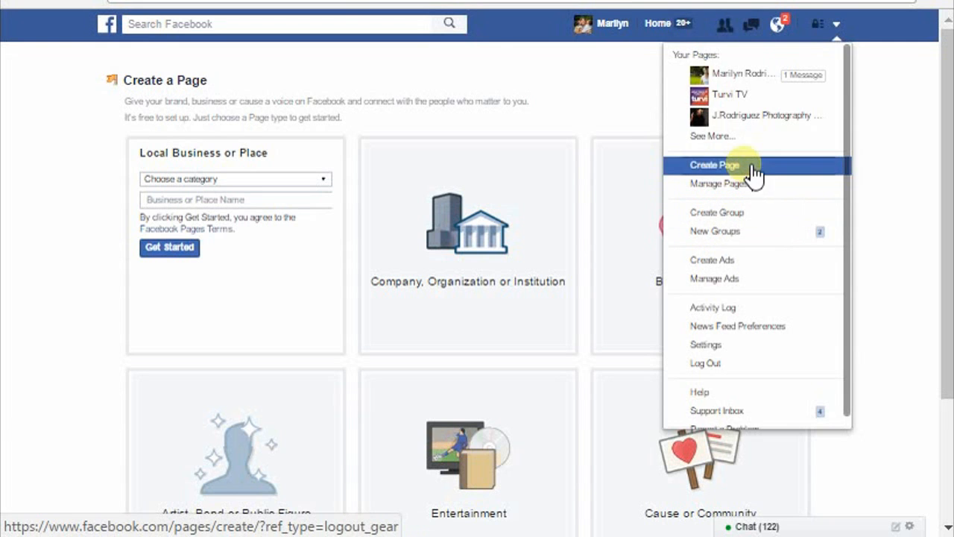
click(602, 122)
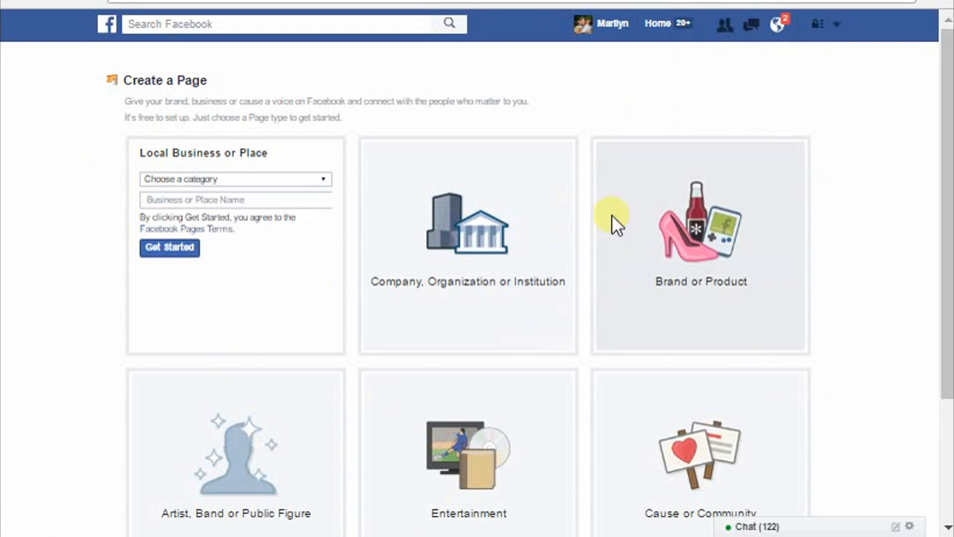
scroll(406, 355, down, 2)
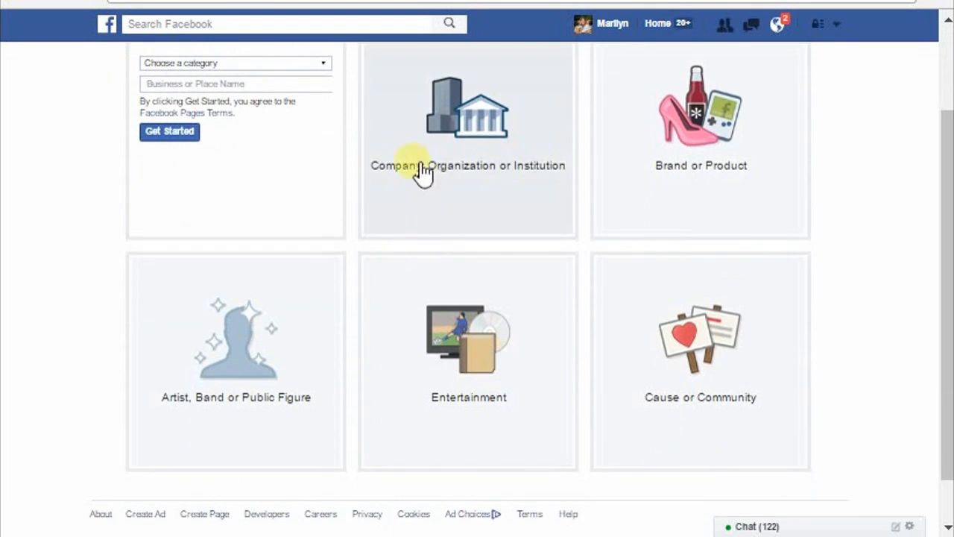
scroll(438, 333, up, 2)
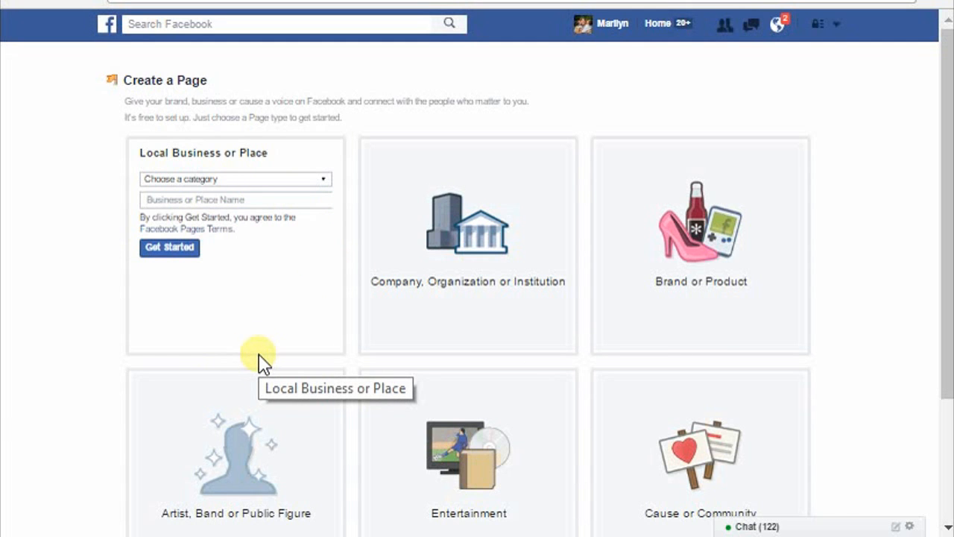
scroll(269, 431, down, 3)
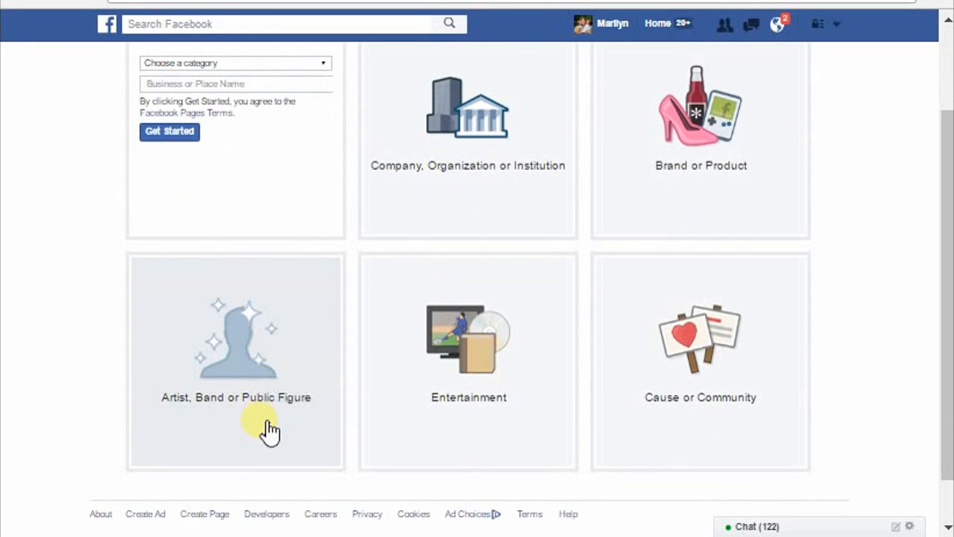
scroll(249, 431, up, 3)
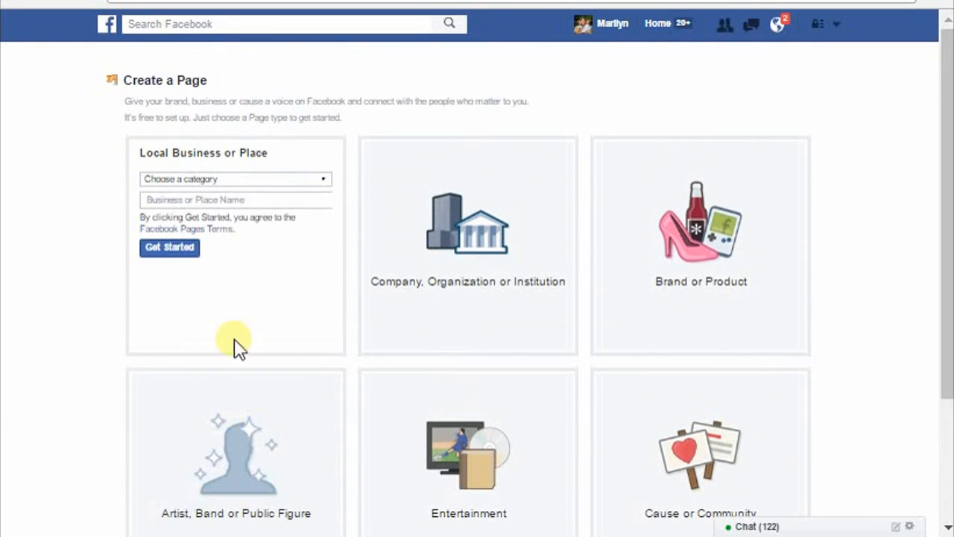
click(291, 181)
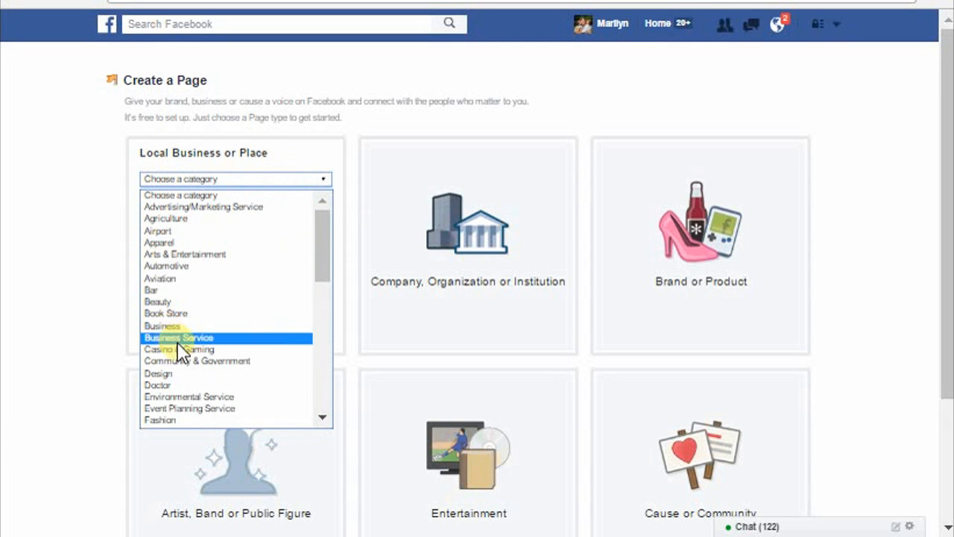
click(223, 337)
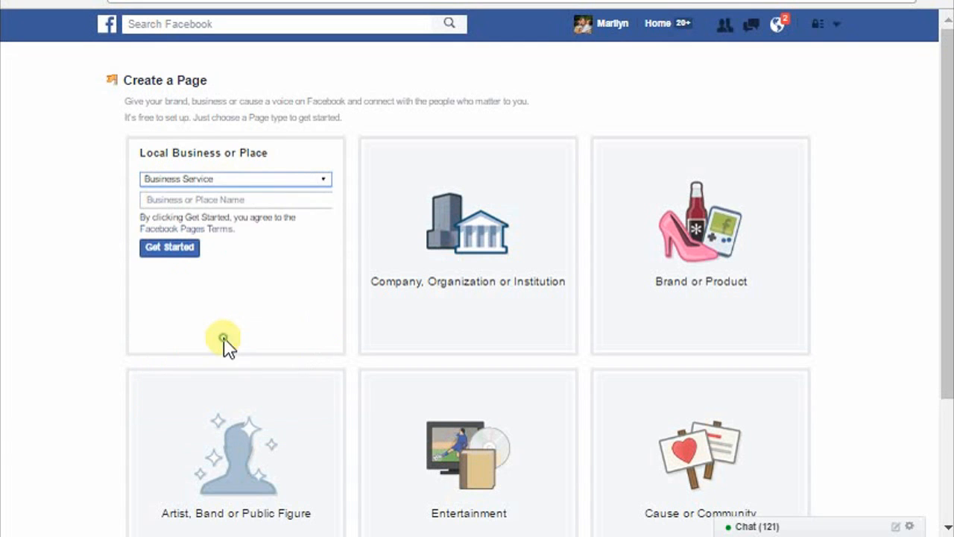
Step: Enter the business name for the Page and submit the form, accepting the suggested form of the name
click(240, 202)
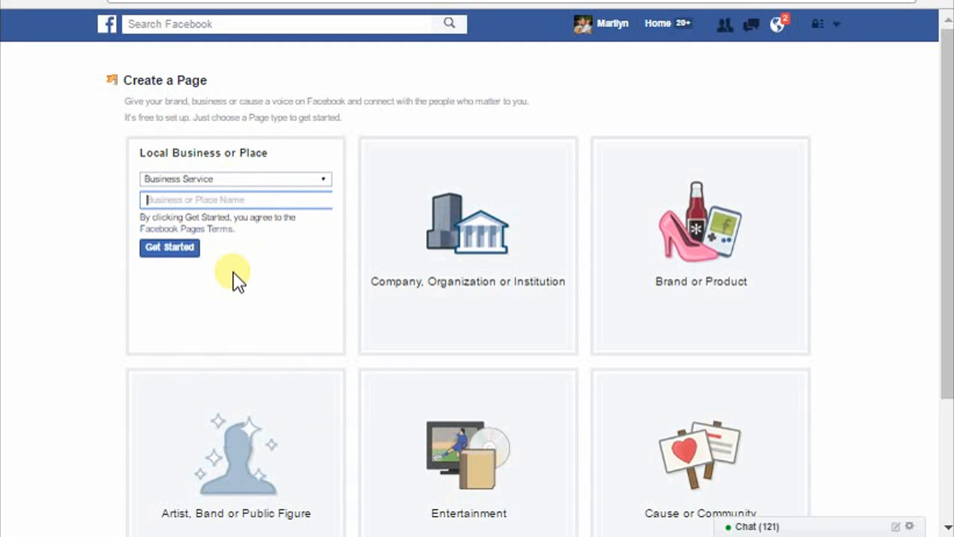
text(Marilyn)
key(BackSpace)
key(BackSpace)
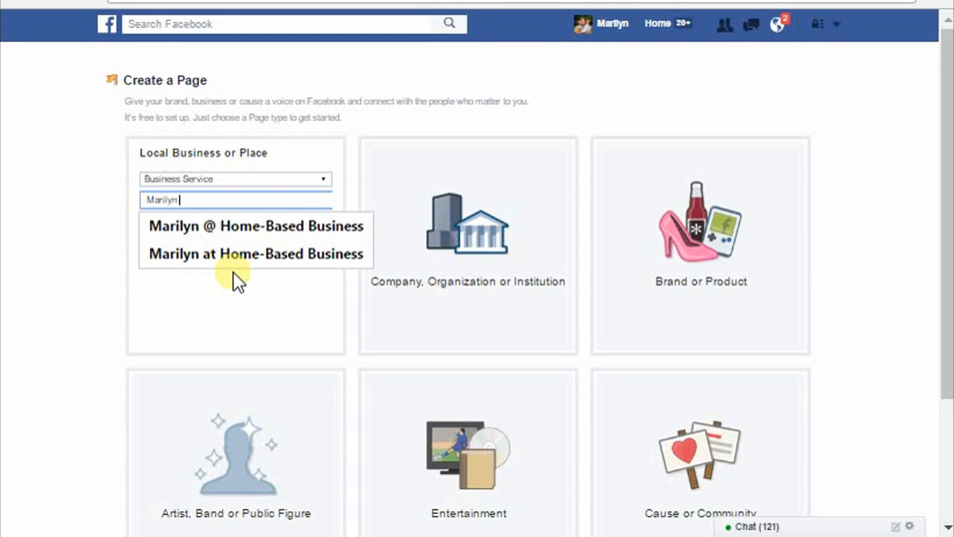
text(@ )
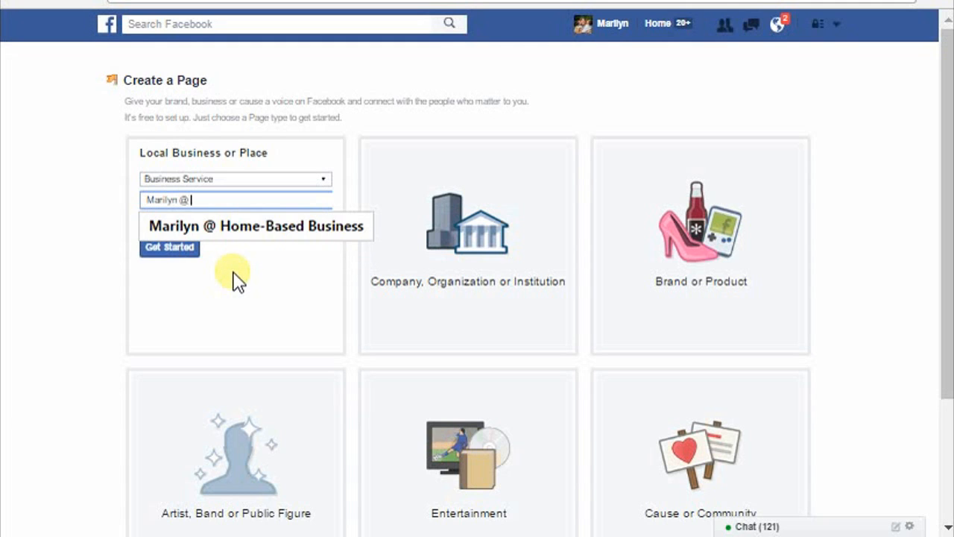
text(jonathan)
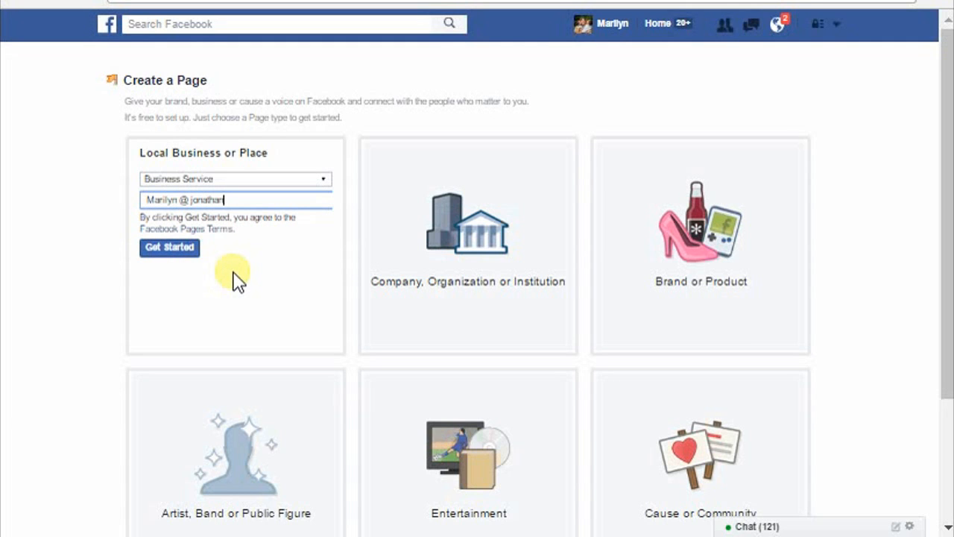
drag(239, 199, 148, 198)
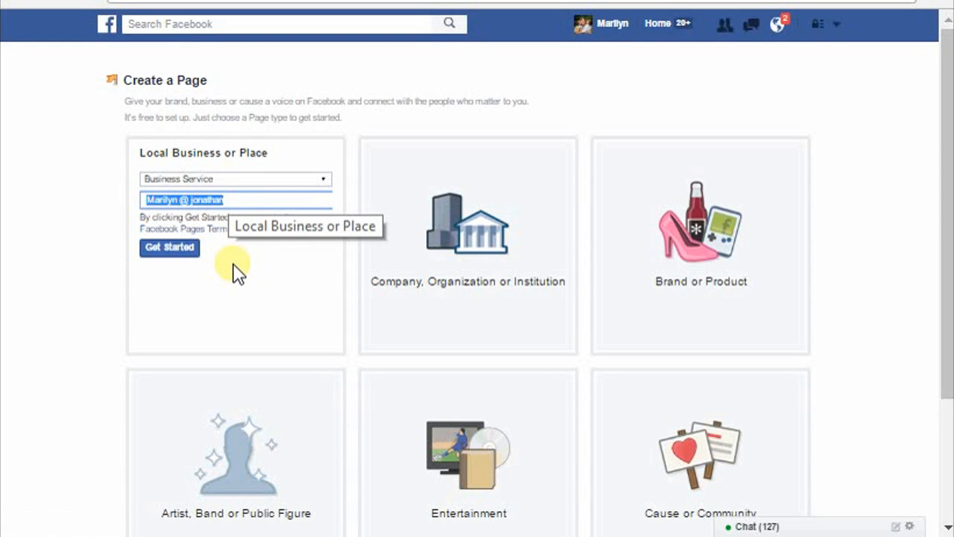
click(242, 201)
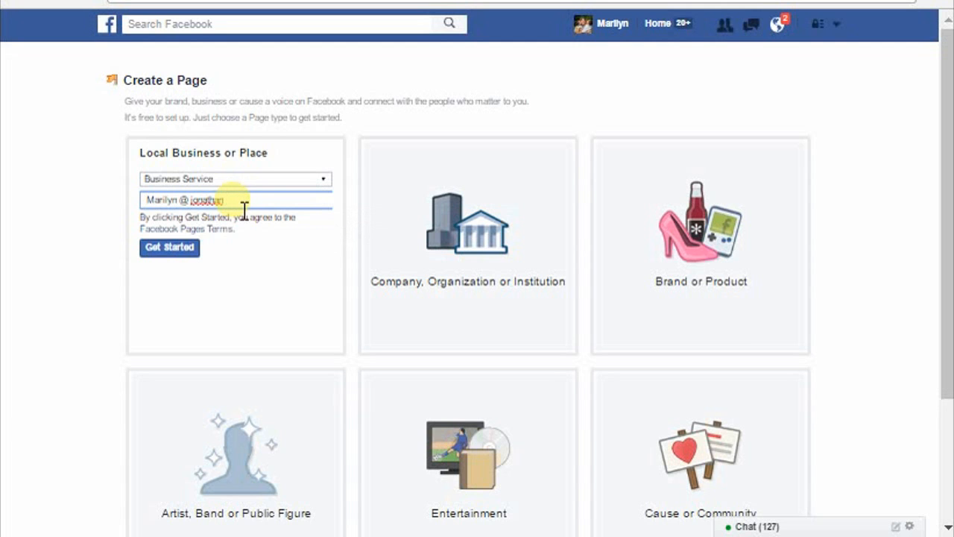
click(172, 246)
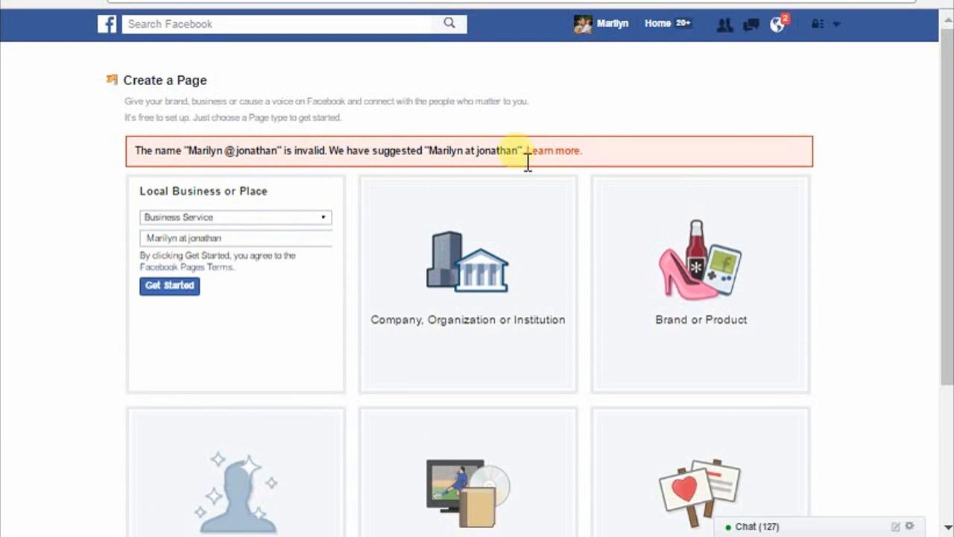
click(179, 291)
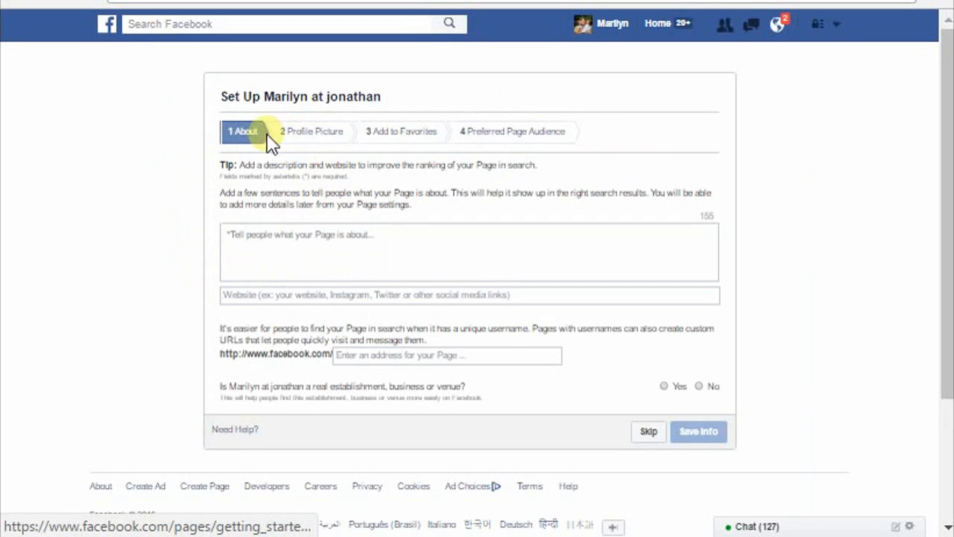
Step: Look through the About, Profile Picture and Add to Favorites stages of the Page setup
click(258, 245)
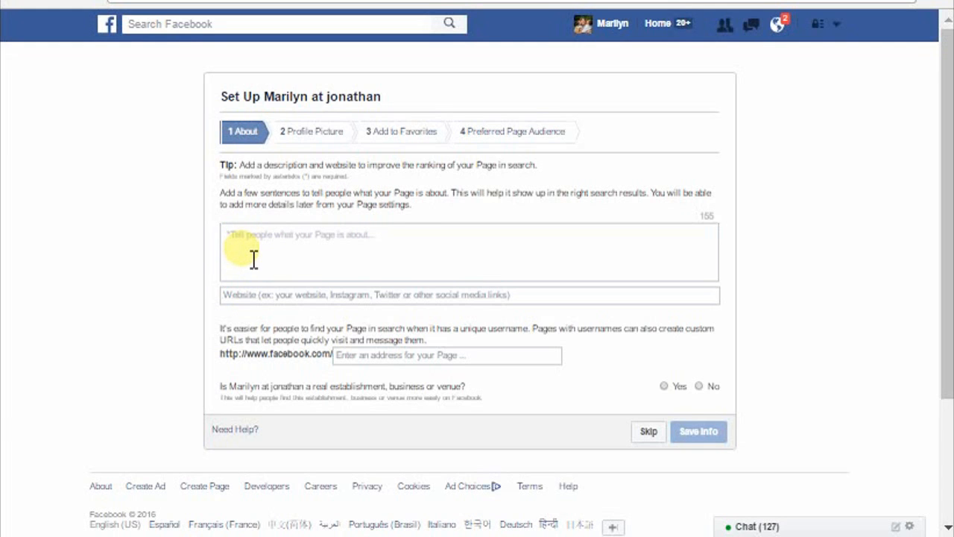
click(246, 295)
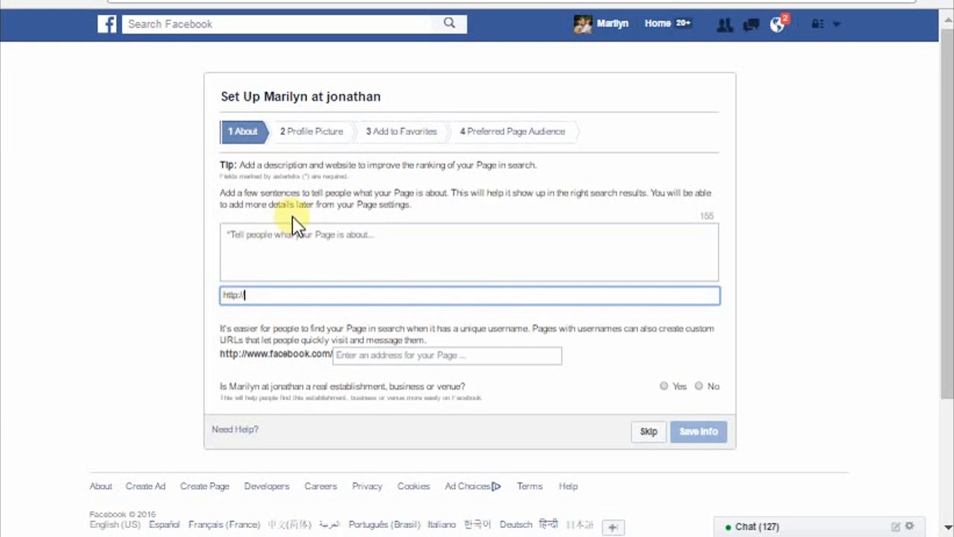
click(349, 138)
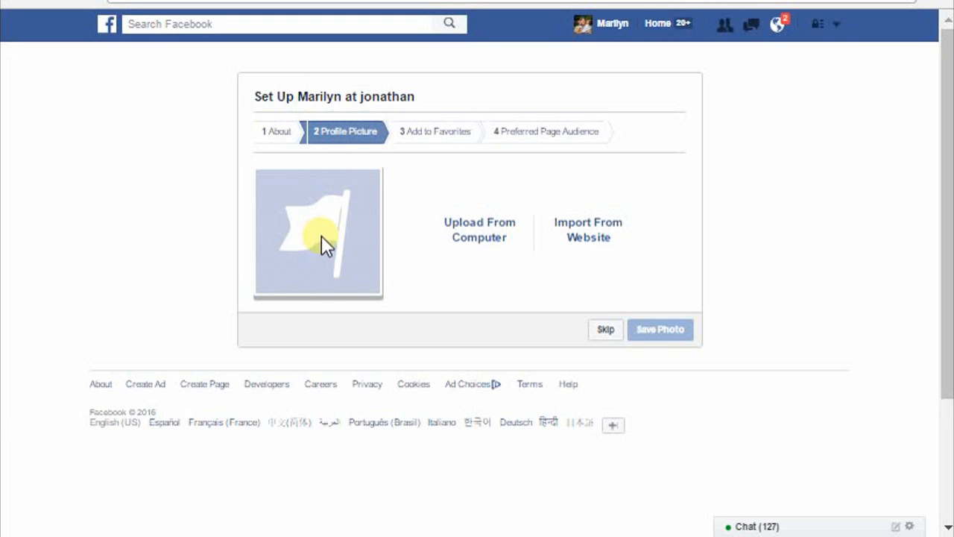
click(450, 136)
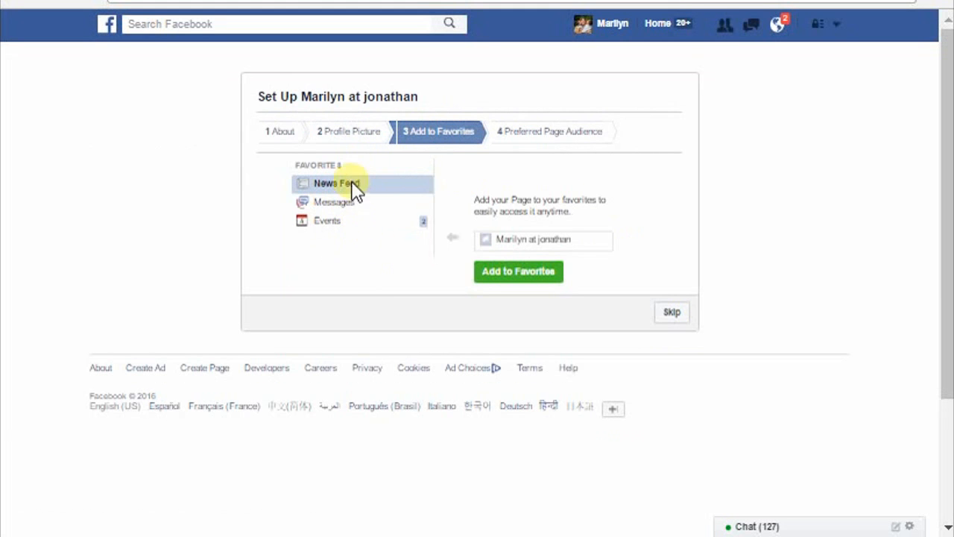
Step: In the Preferred Page Audience stage, set the audience age range to 23 through 54
click(559, 138)
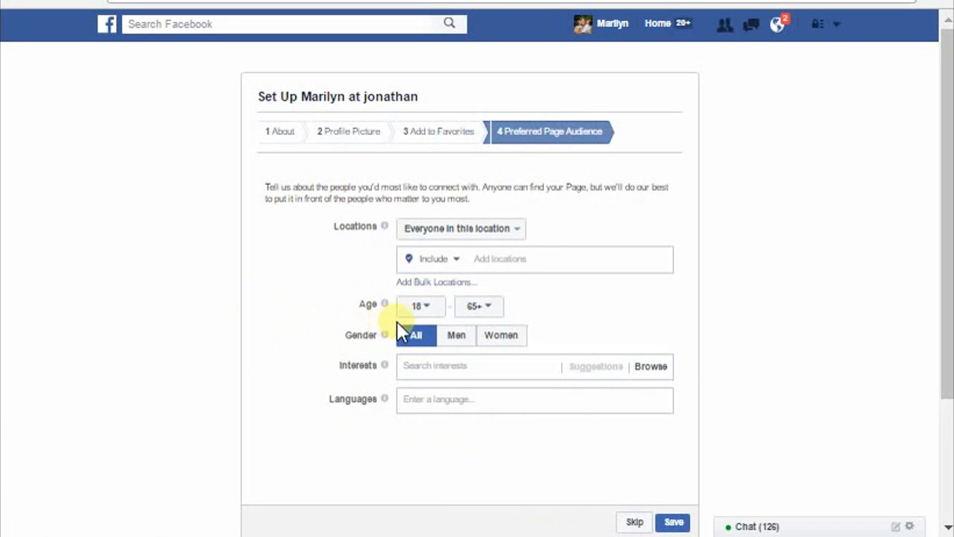
click(420, 308)
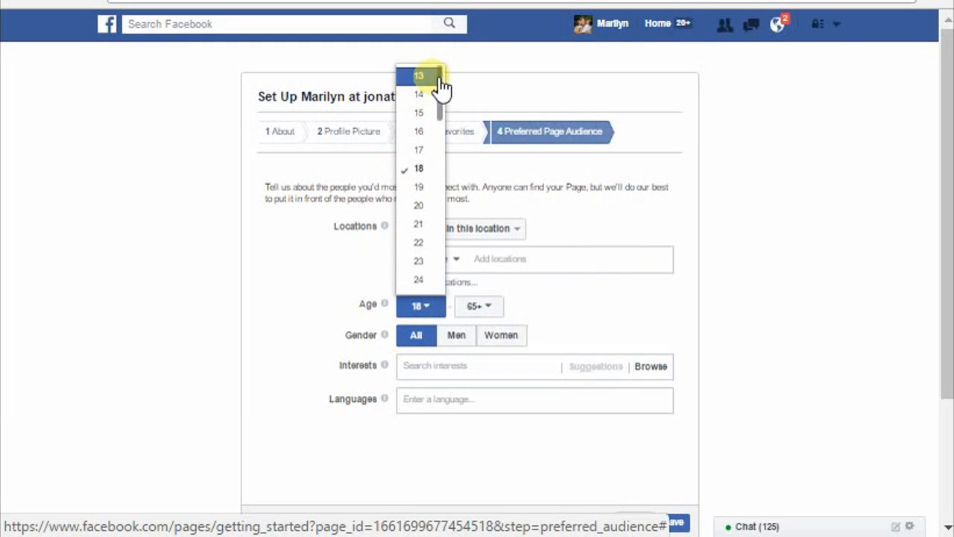
click(432, 280)
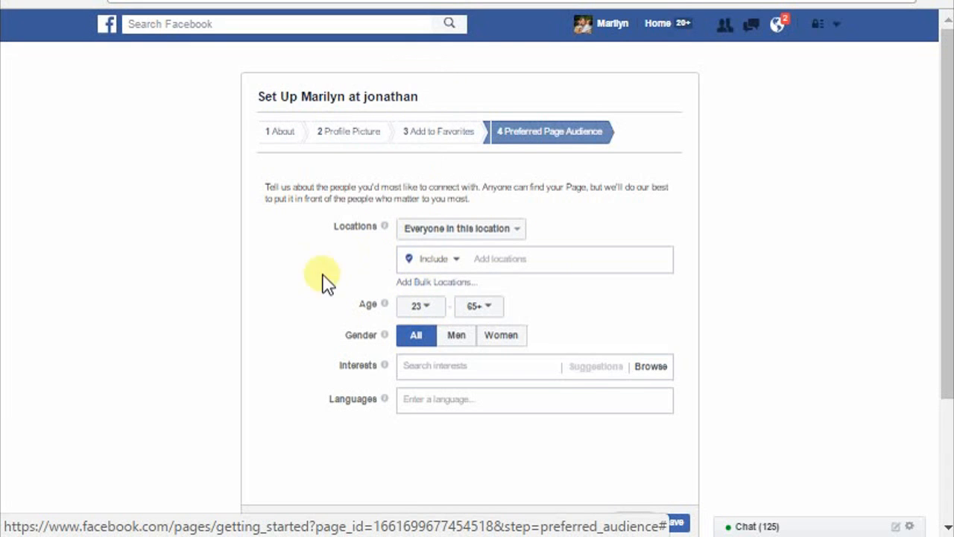
click(414, 306)
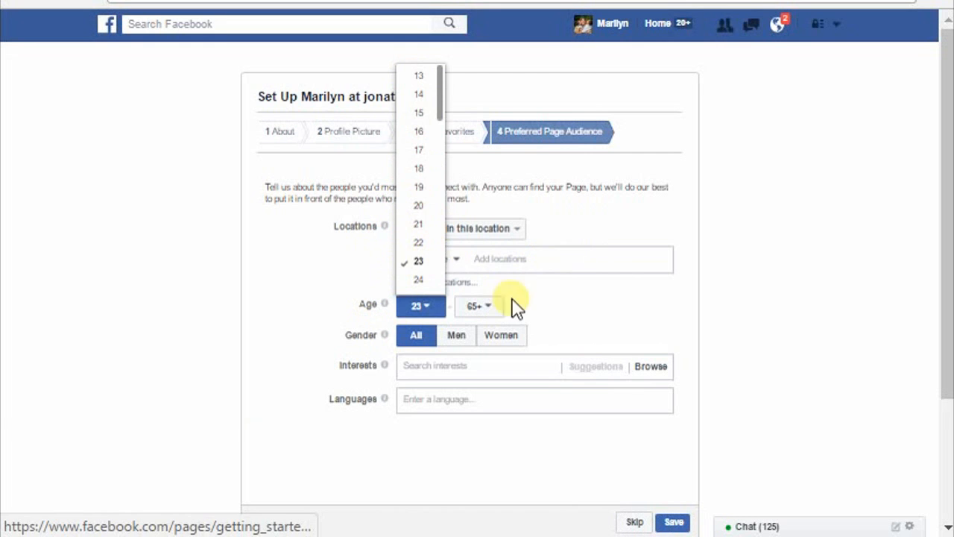
click(560, 307)
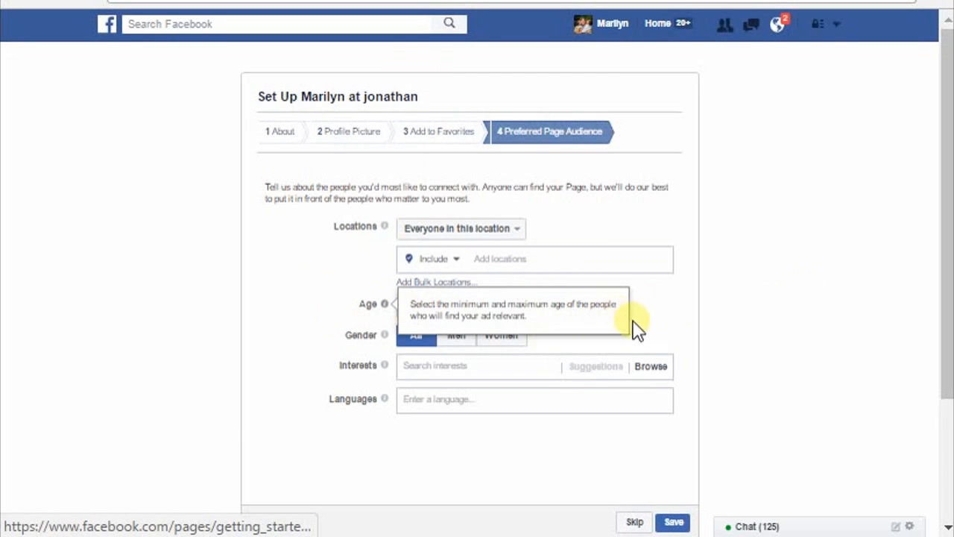
click(642, 319)
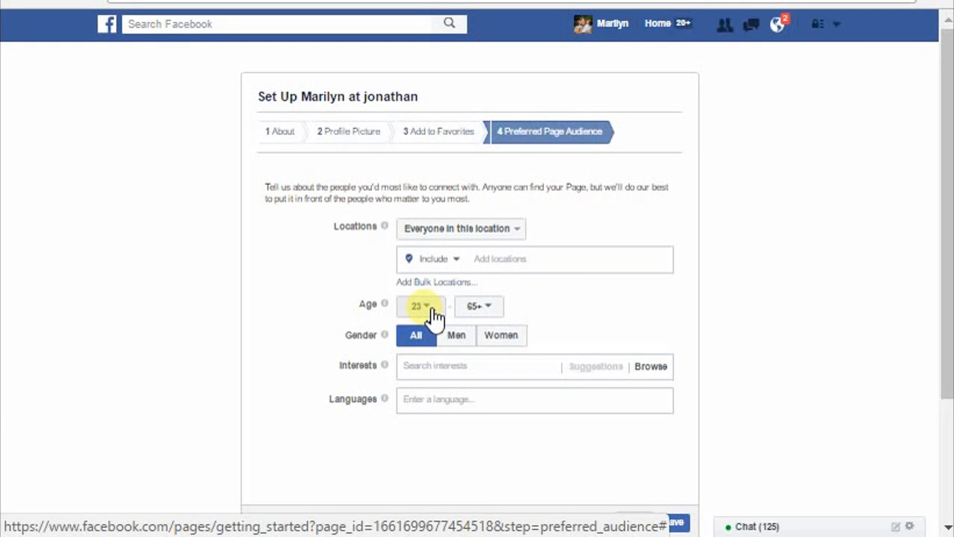
click(575, 312)
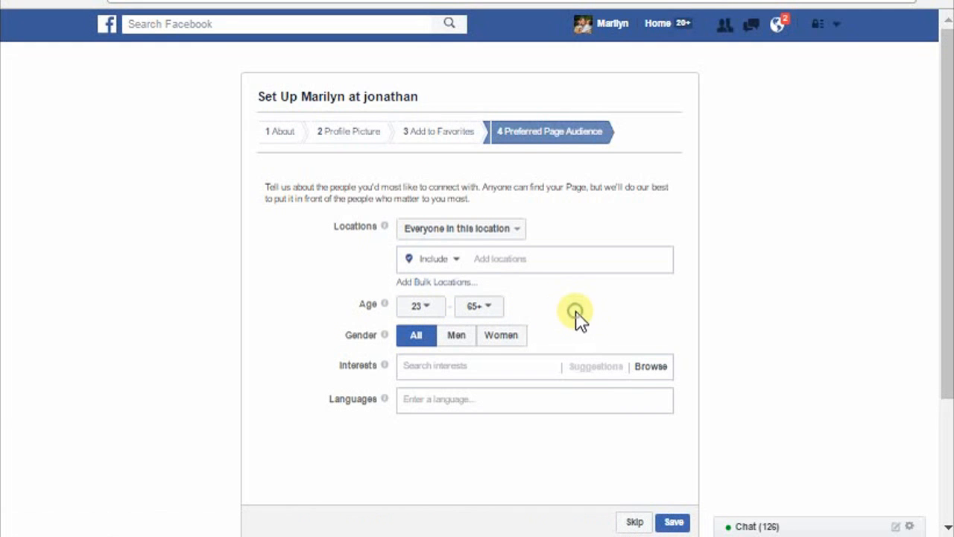
click(501, 309)
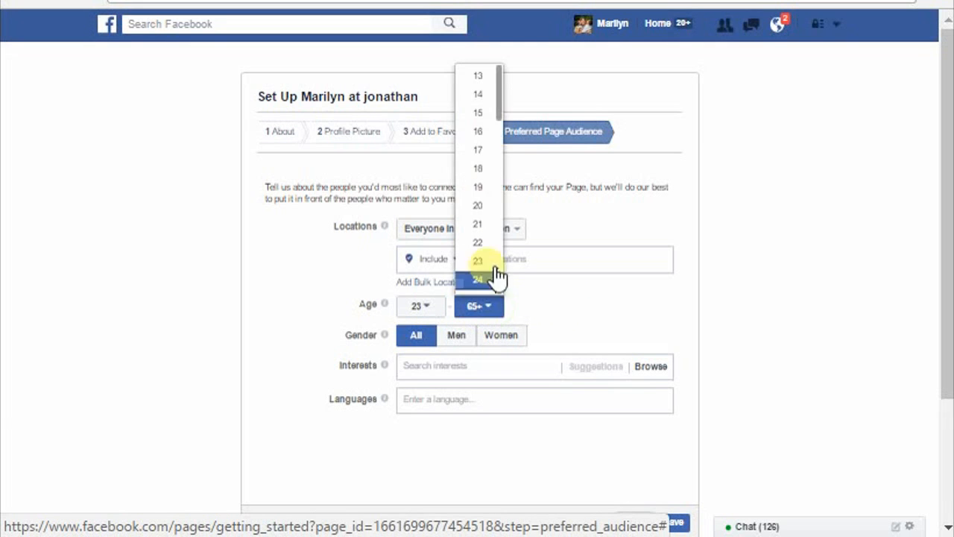
drag(502, 127, 496, 257)
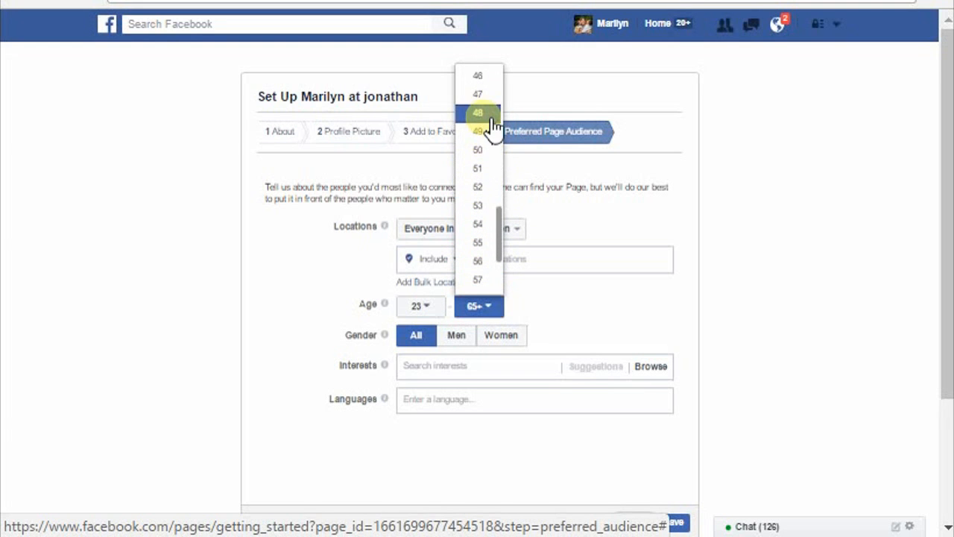
click(492, 226)
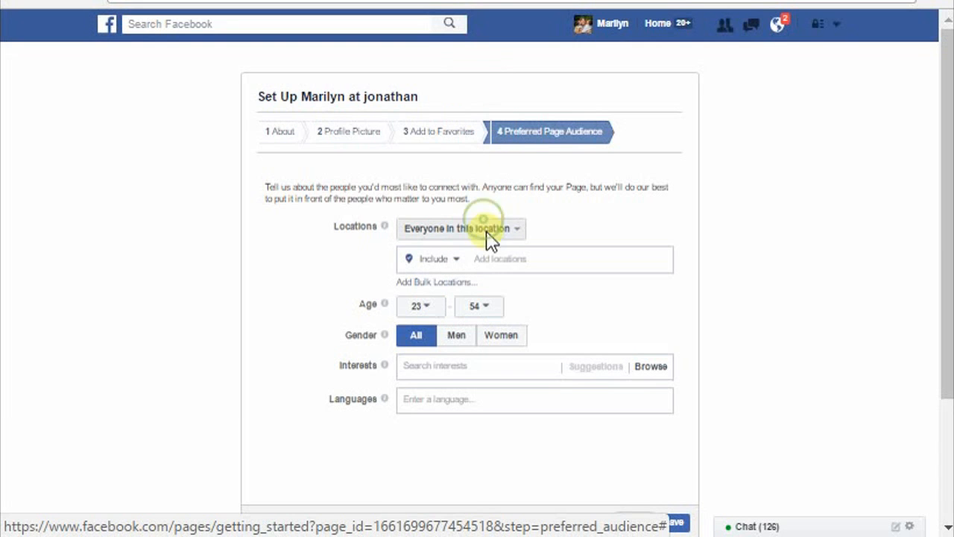
Step: Browse the interests for the preferred audience and add Business from the Business and industry category
click(412, 366)
mouse_move(468, 398)
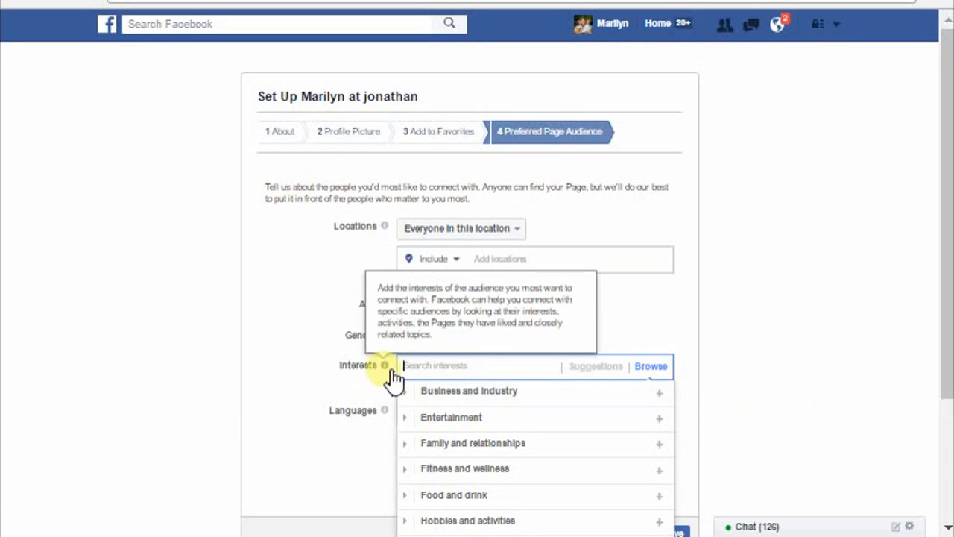
mouse_move(437, 401)
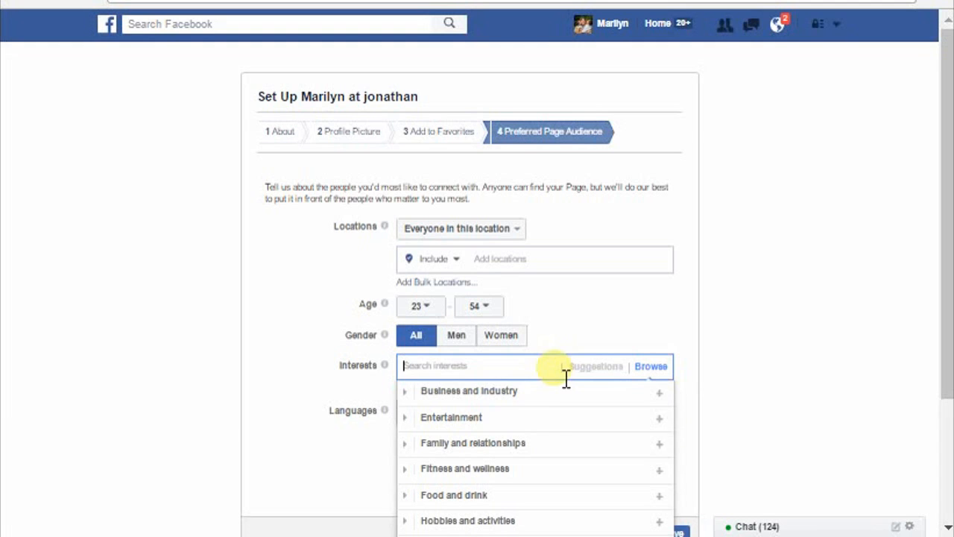
mouse_move(552, 403)
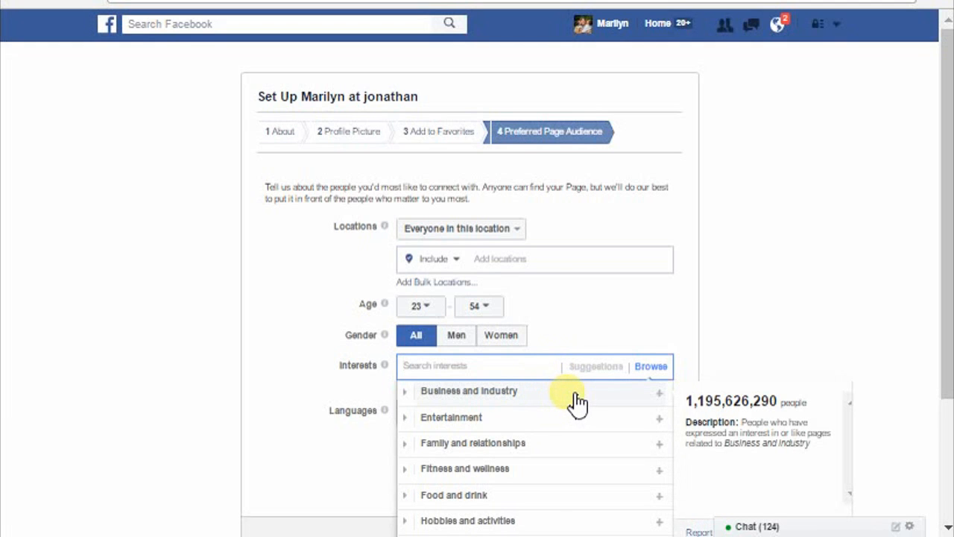
click(576, 401)
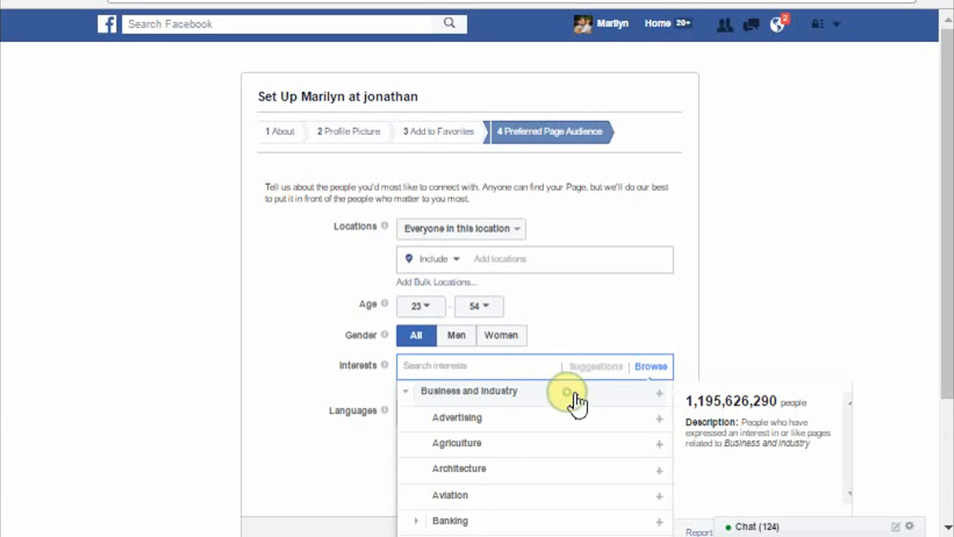
scroll(500, 456, down, 3)
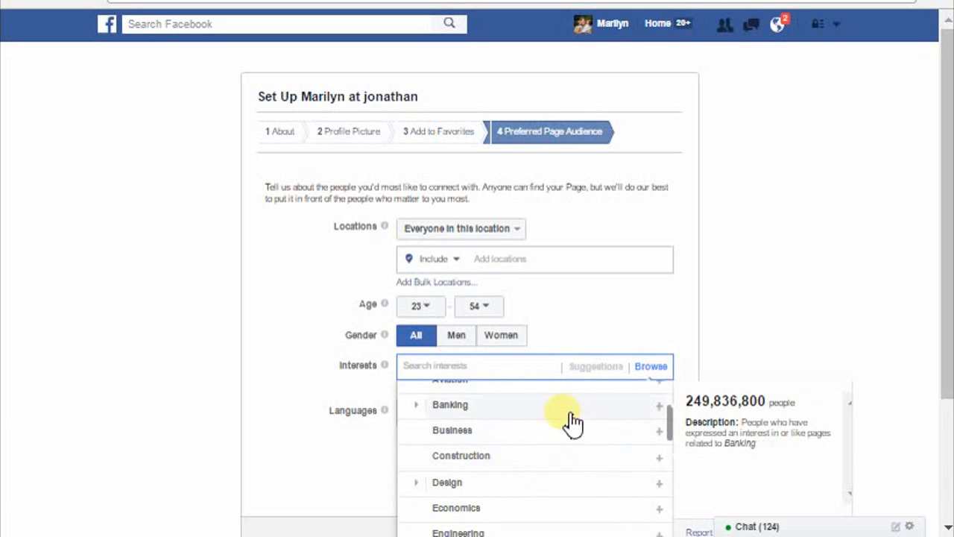
click(515, 431)
Step: Add Marketing and Real estate from Business and industry to the audience interests and close the interest list
scroll(525, 454, down, 3)
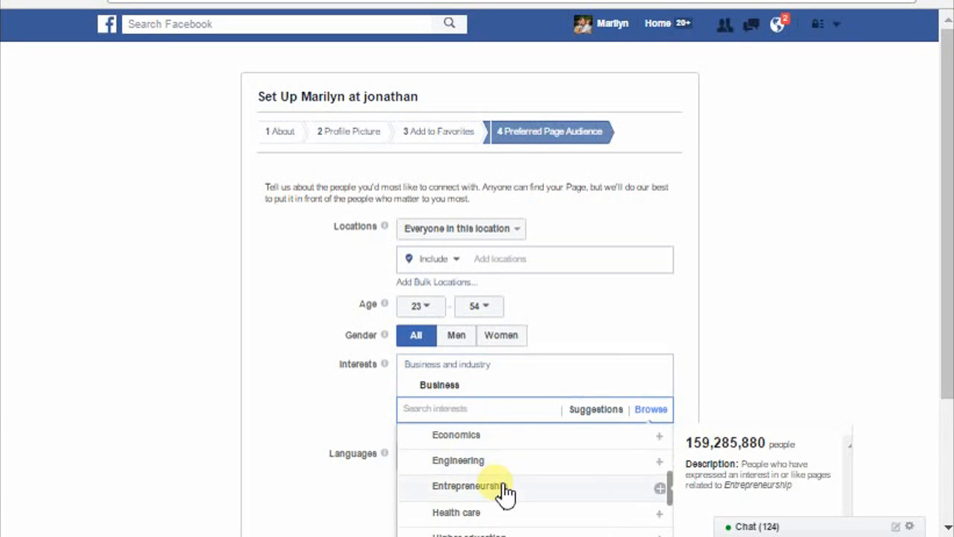
scroll(524, 504, down, 3)
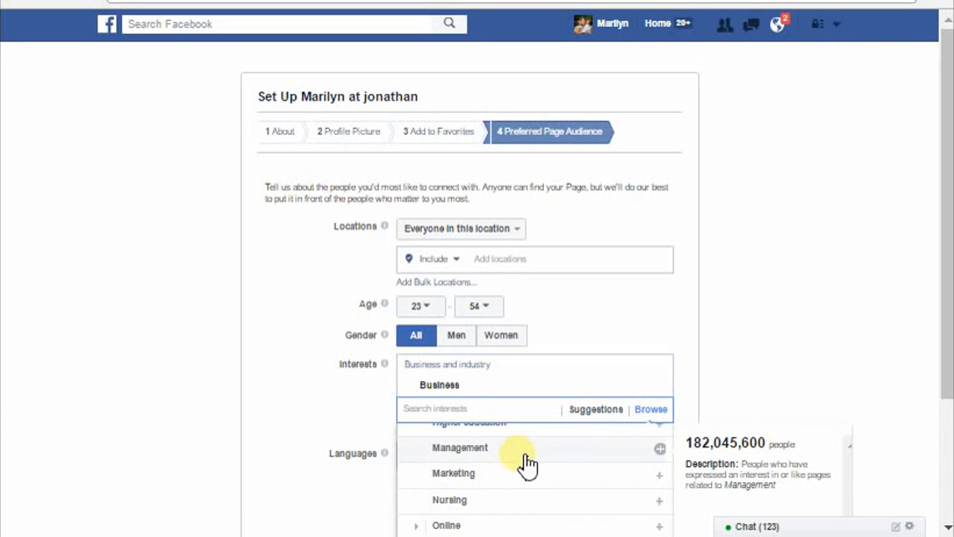
click(519, 472)
scroll(381, 403, down, 2)
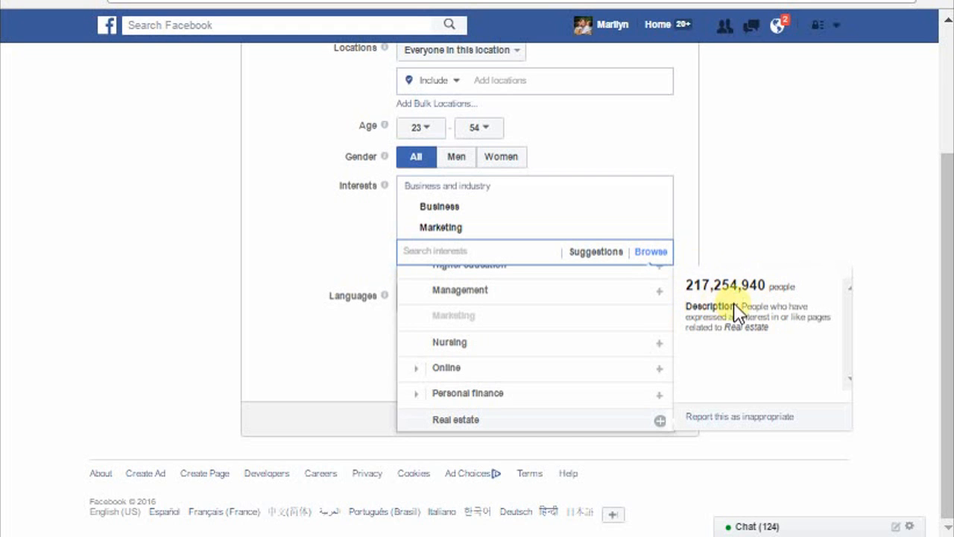
click(546, 425)
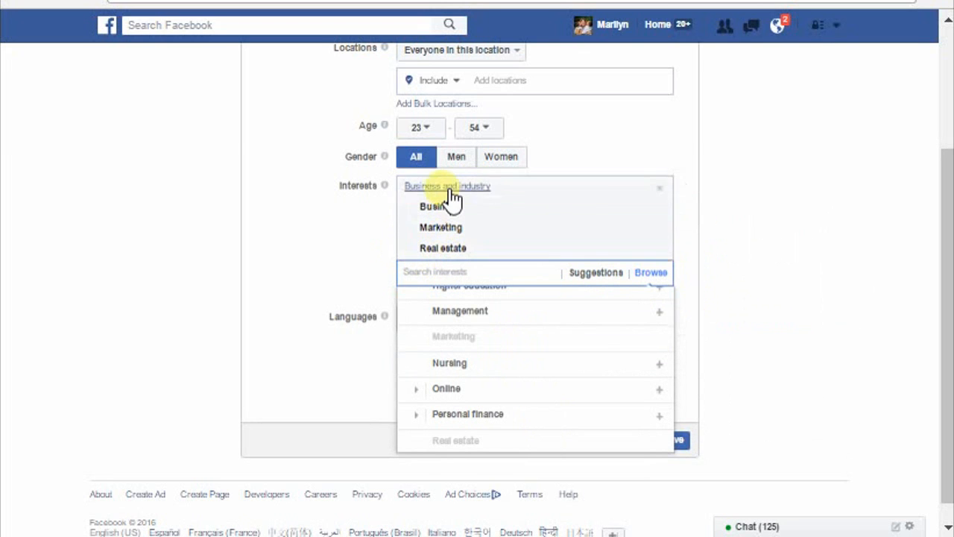
click(343, 297)
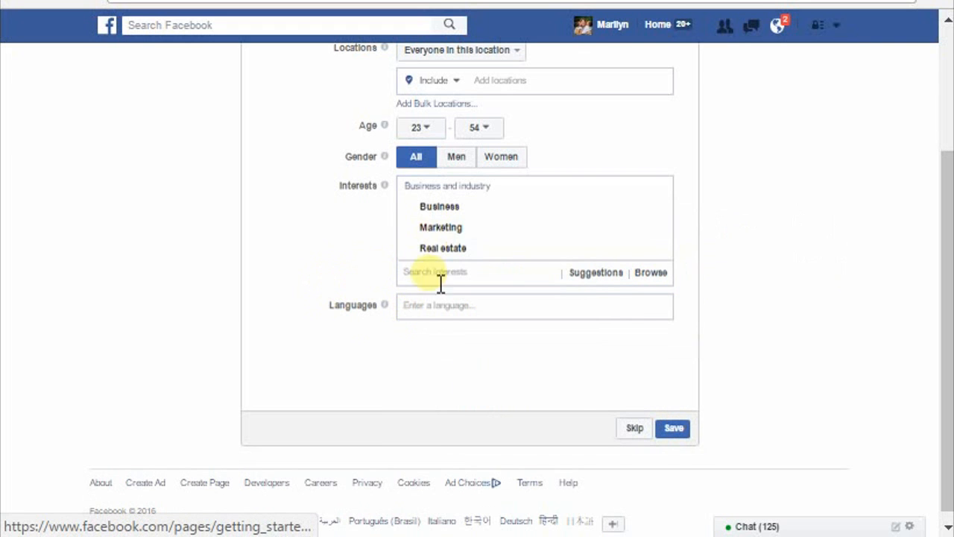
Step: Switch to the existing public figure Page and view the Preferred Page Audience in its settings
scroll(553, 399, up, 3)
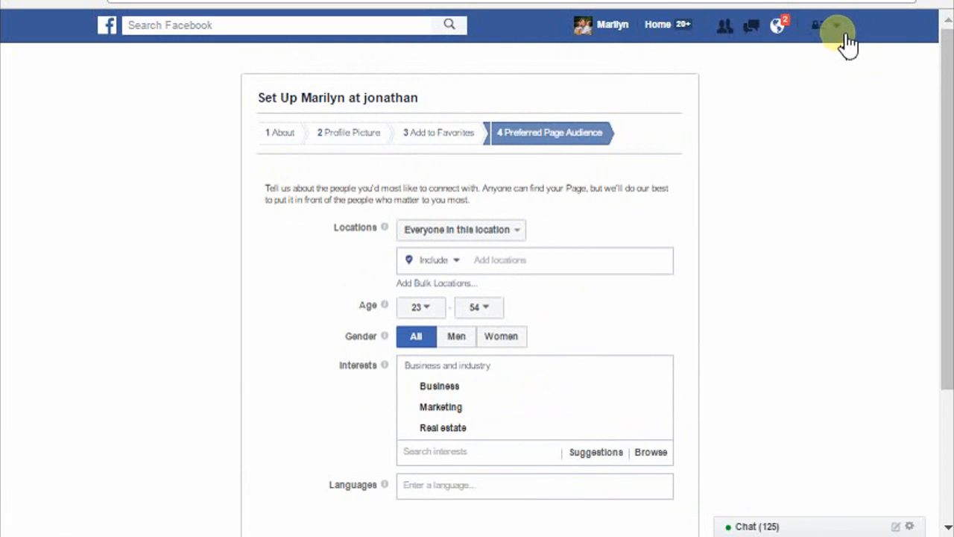
click(838, 26)
click(708, 78)
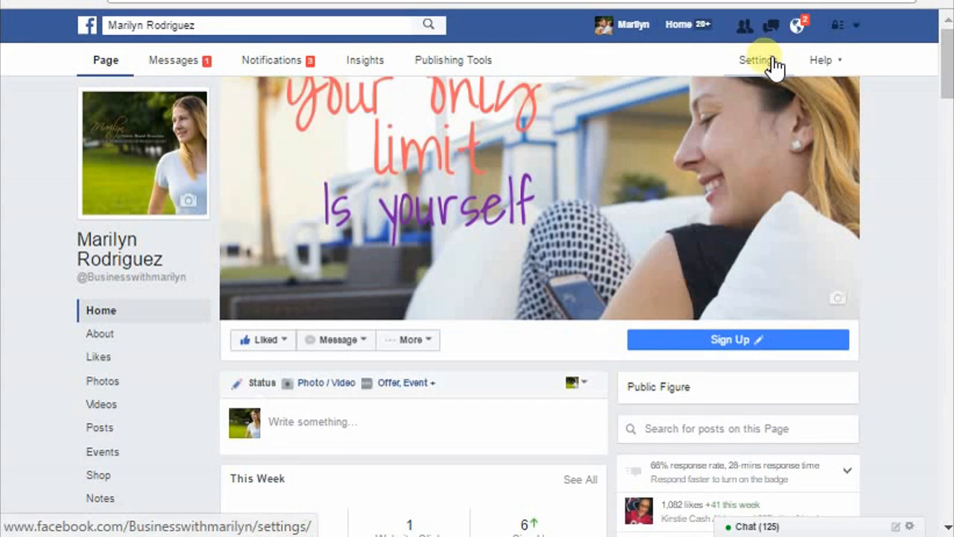
click(763, 71)
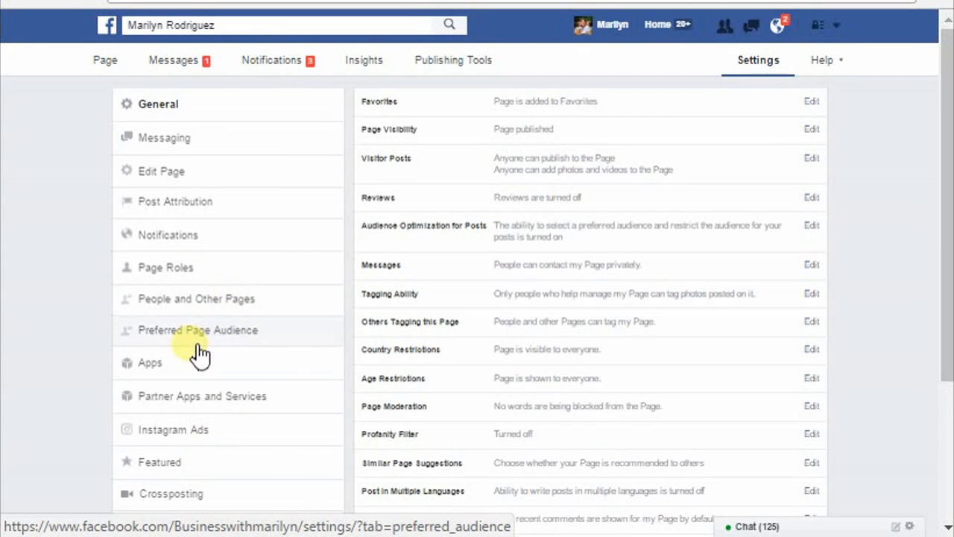
click(286, 346)
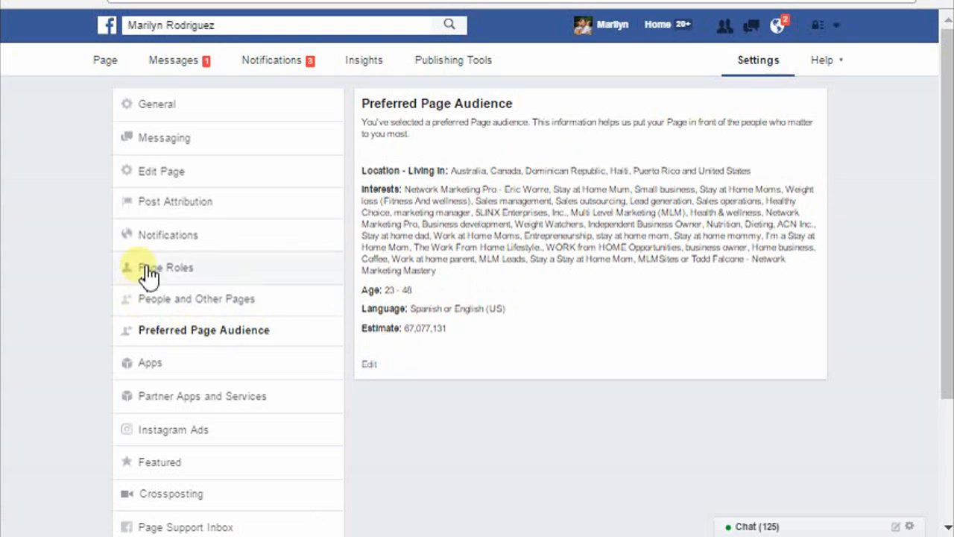
Step: View the Page's General settings and open the personal profile's timeline
click(226, 111)
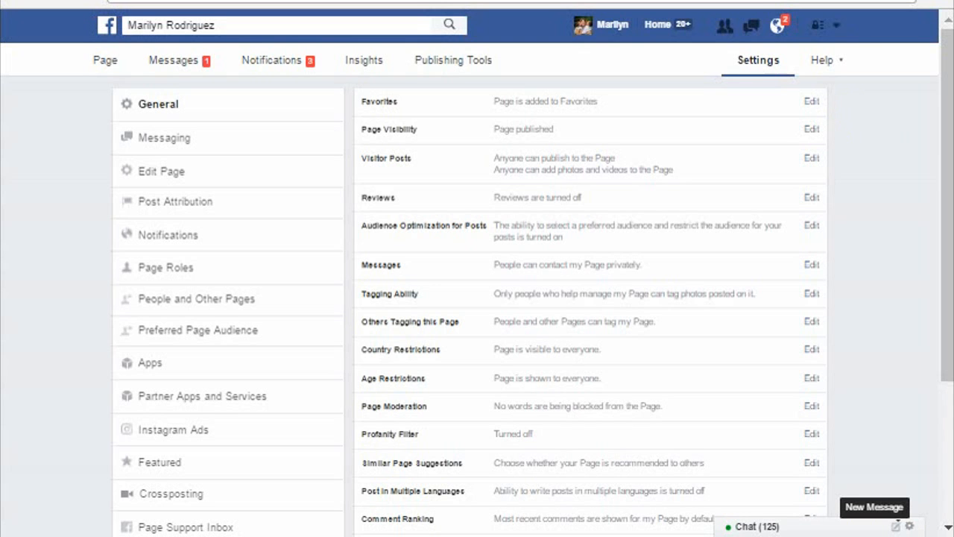
click(613, 24)
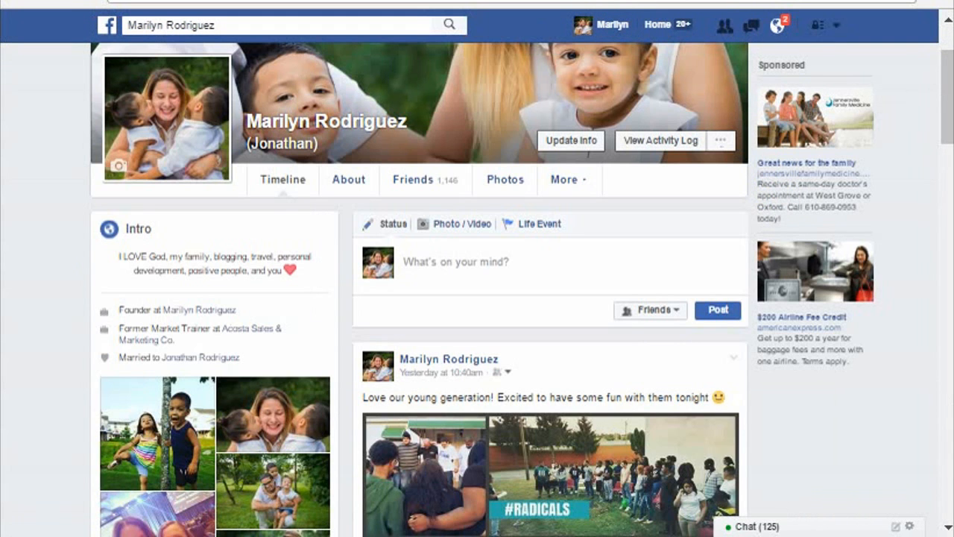
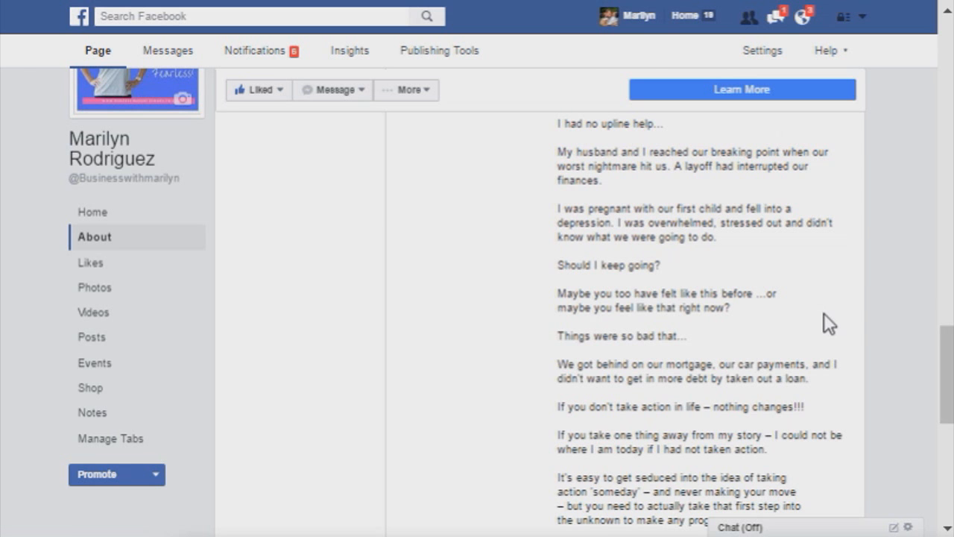
Step: Look through the personal story in the About section of the public figure Page
scroll(824, 312, up, 1)
scroll(882, 191, up, 2)
scroll(882, 189, up, 5)
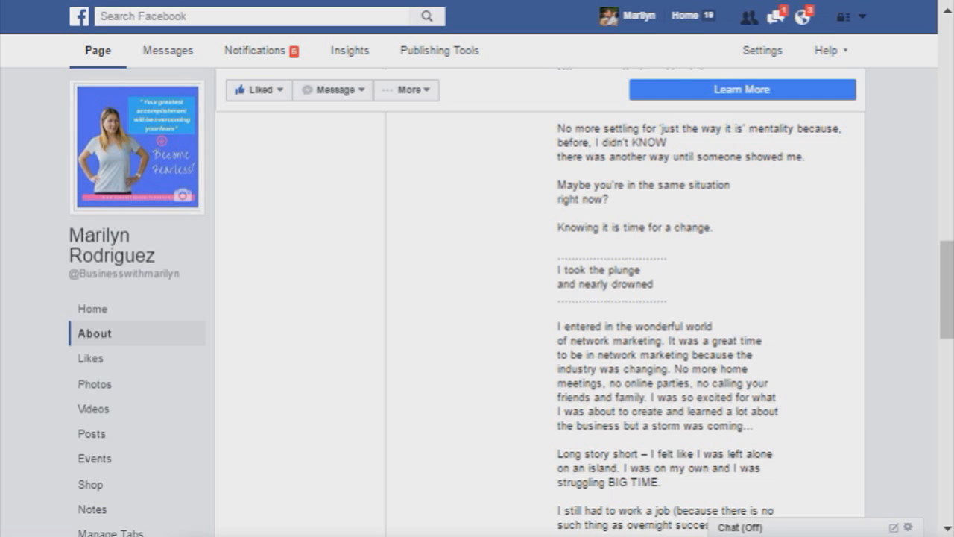
scroll(512, 271, up, 2)
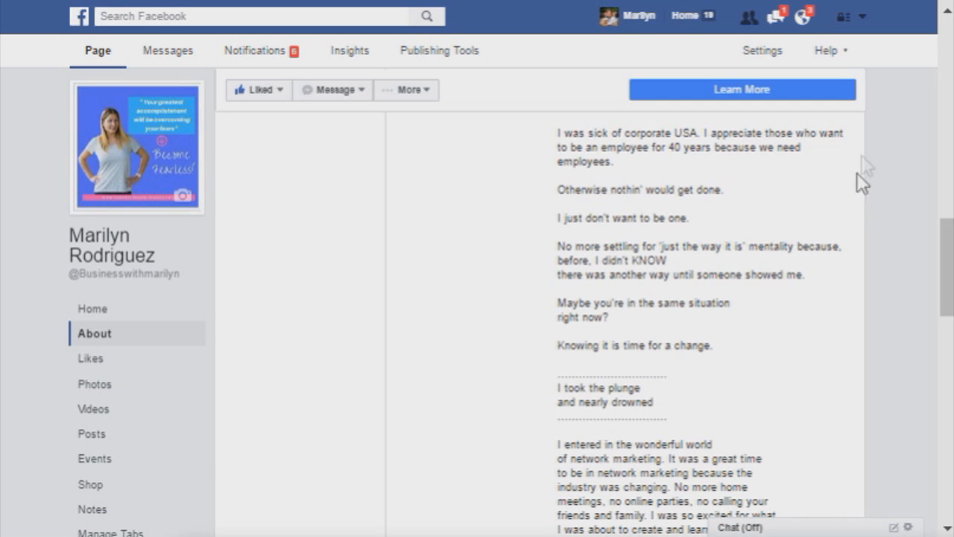
scroll(661, 246, up, 2)
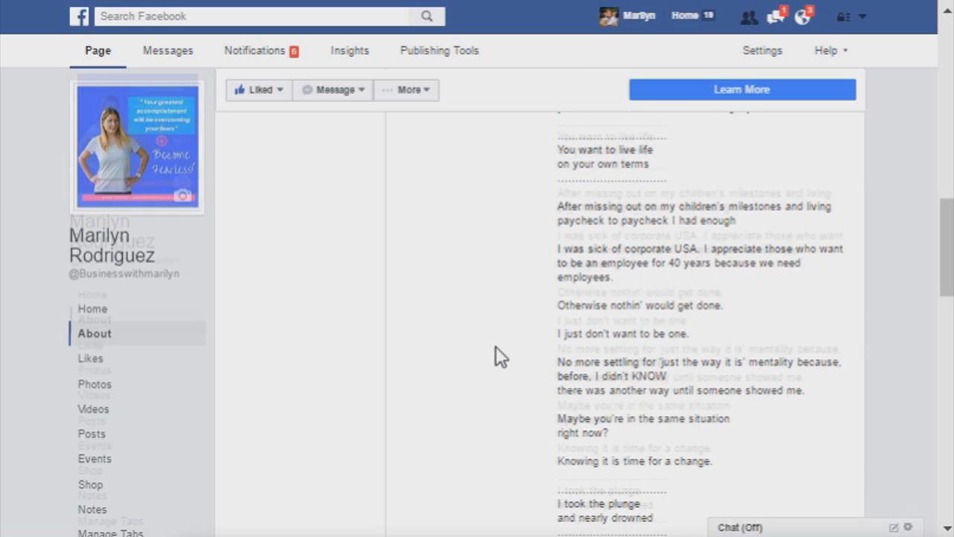
scroll(496, 355, down, 2)
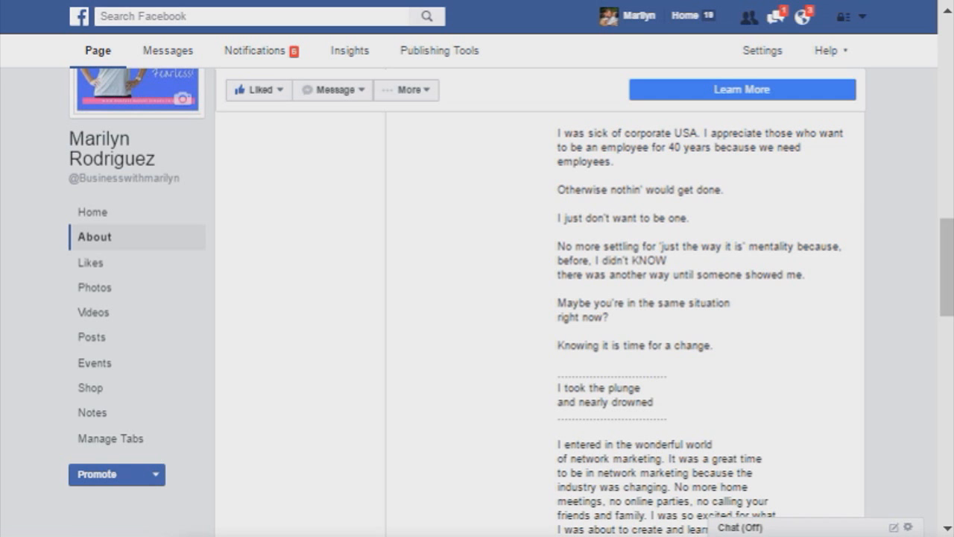
scroll(511, 276, up, 2)
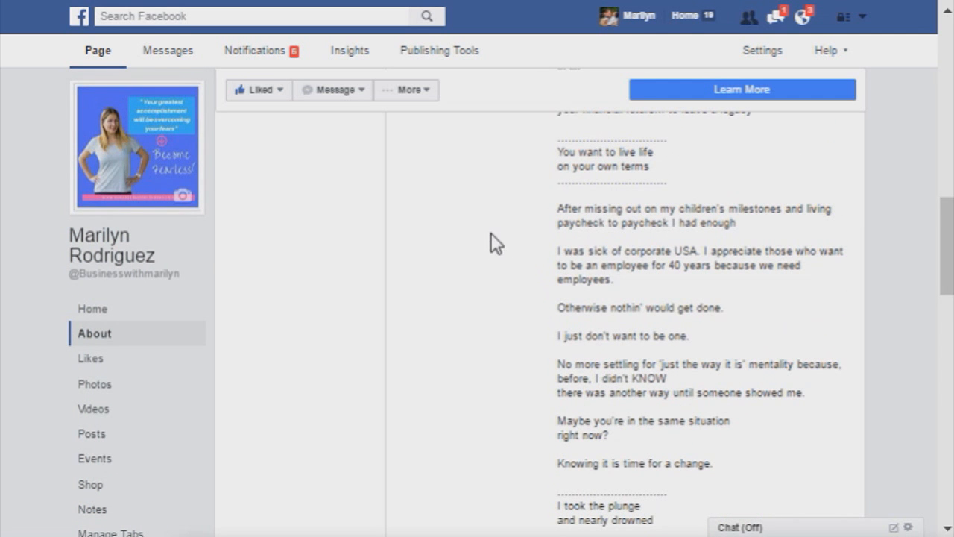
Step: Open the Public Posts settings of the personal account and highlight the Who Can Follow Me setting
click(631, 22)
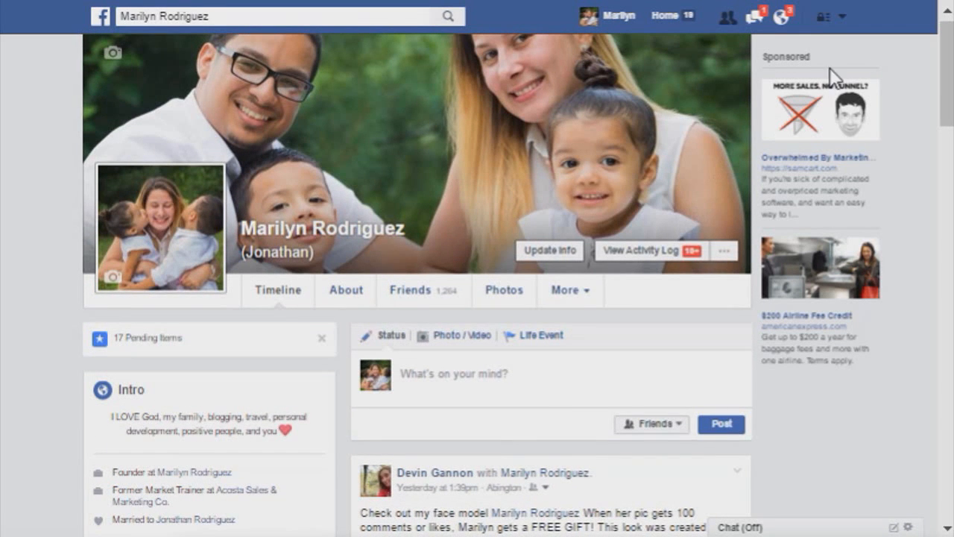
click(840, 16)
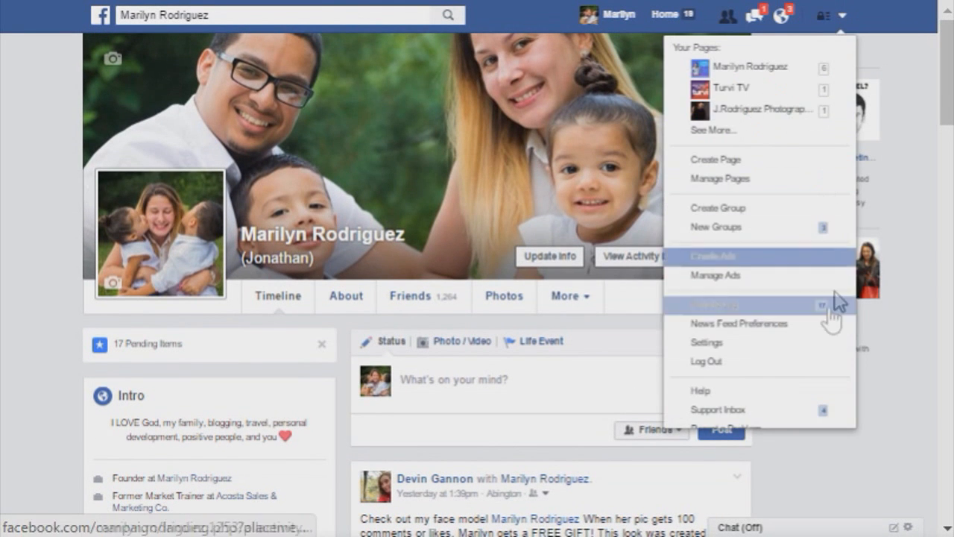
click(802, 343)
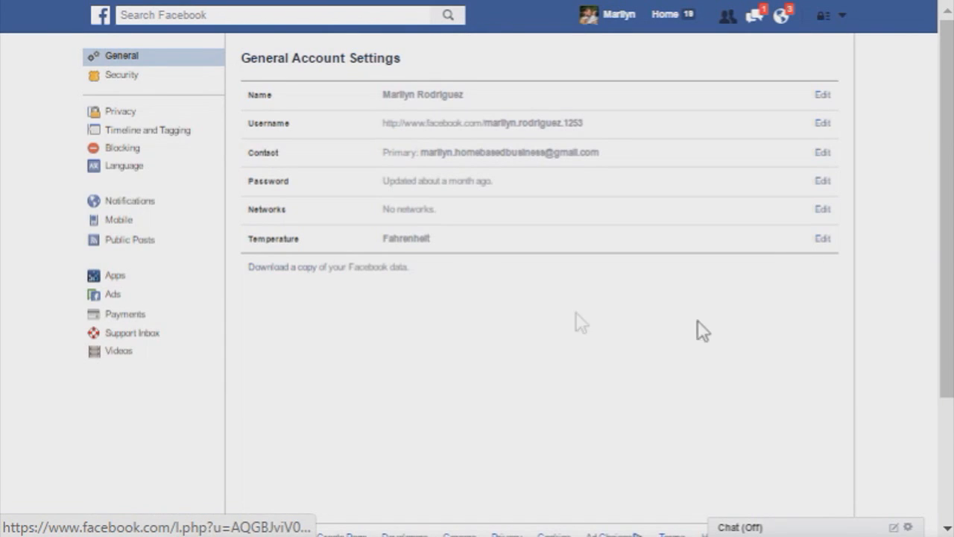
click(140, 244)
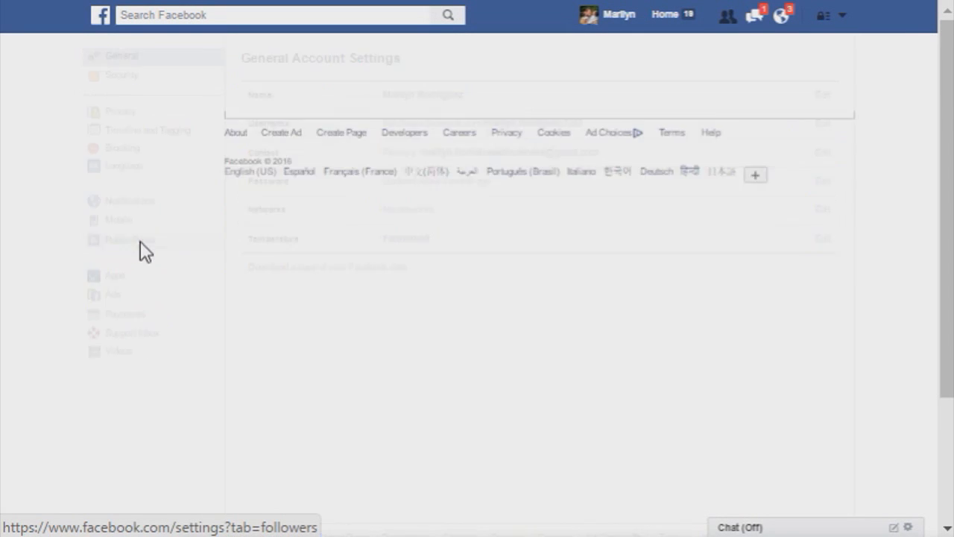
drag(332, 95, 249, 102)
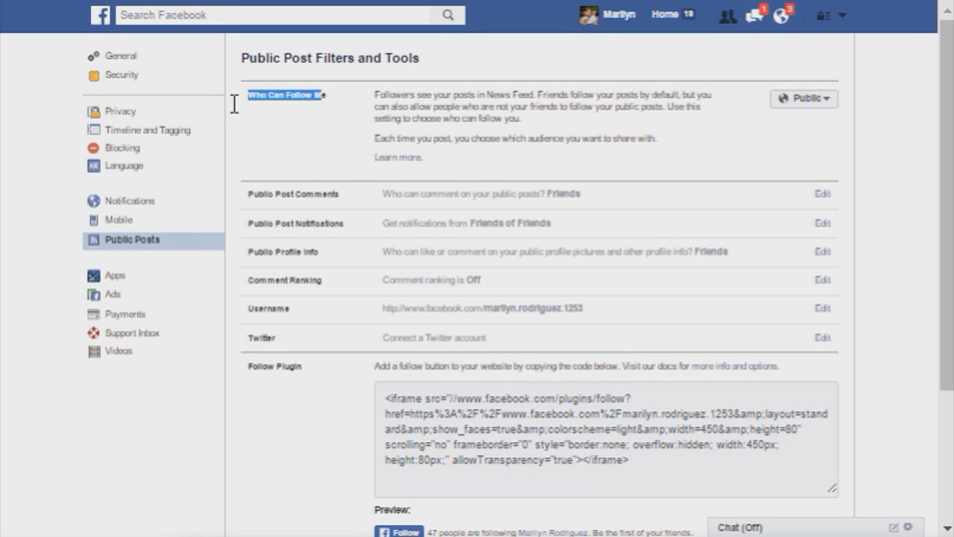
Step: Switch the Who Can Follow Me setting to Friends and back to Public
click(803, 103)
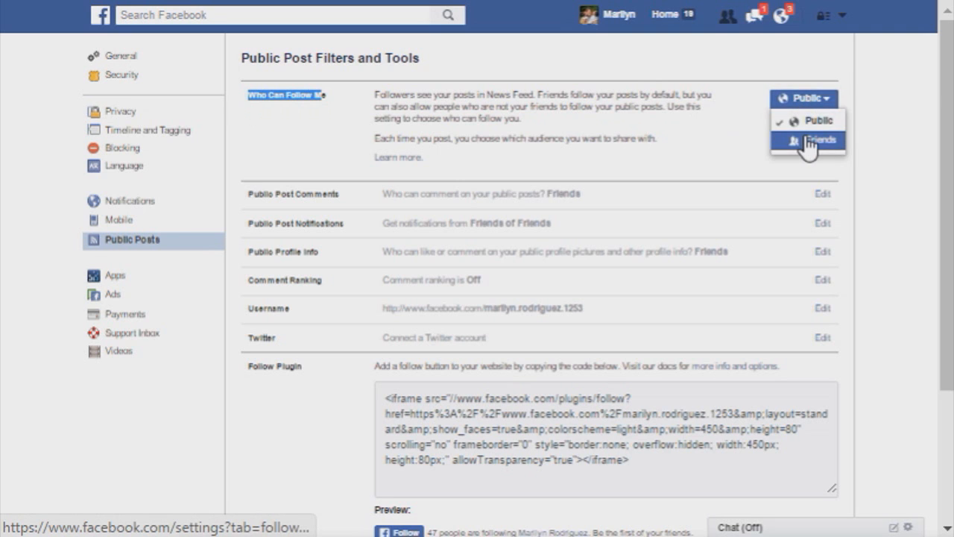
click(809, 146)
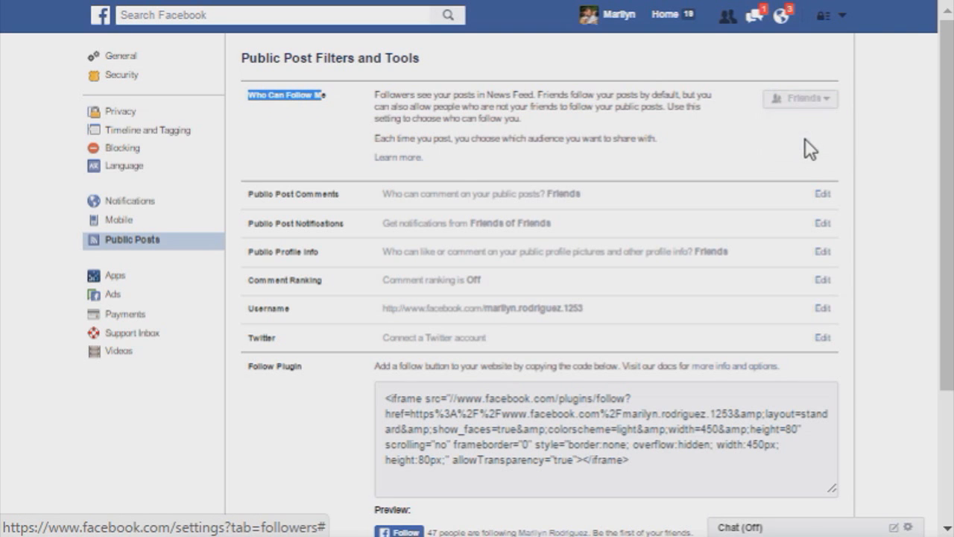
click(819, 103)
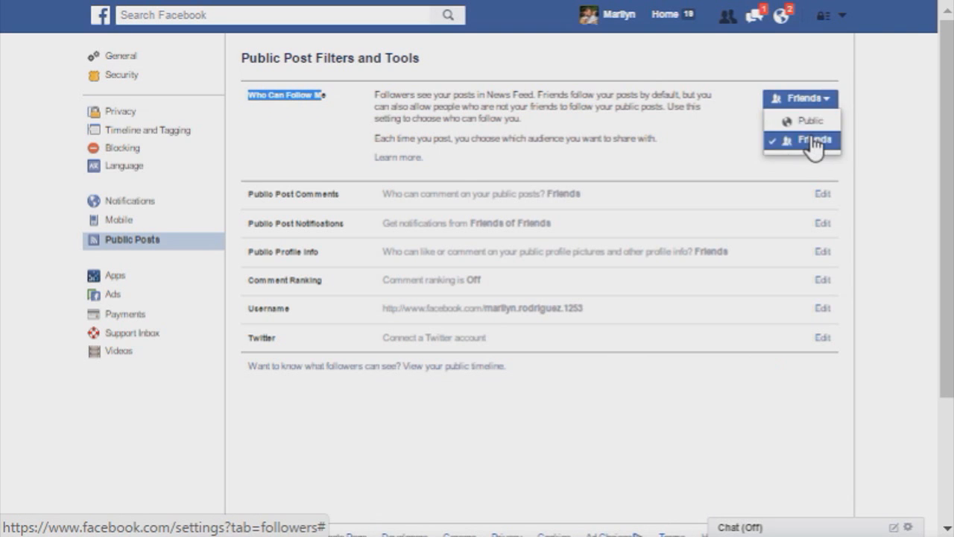
click(811, 122)
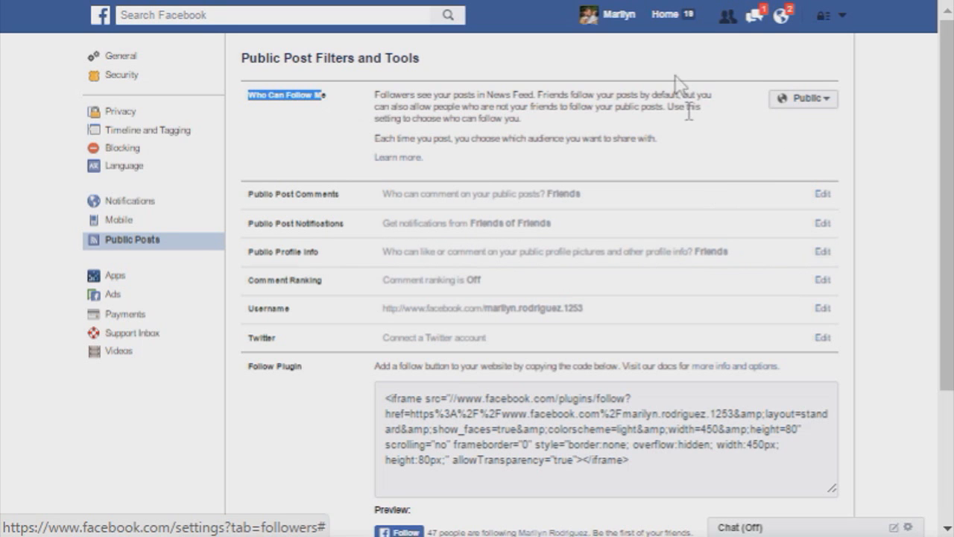
Step: Return to the personal profile and find the November 5 post about Success Story Saturday on the timeline
click(631, 29)
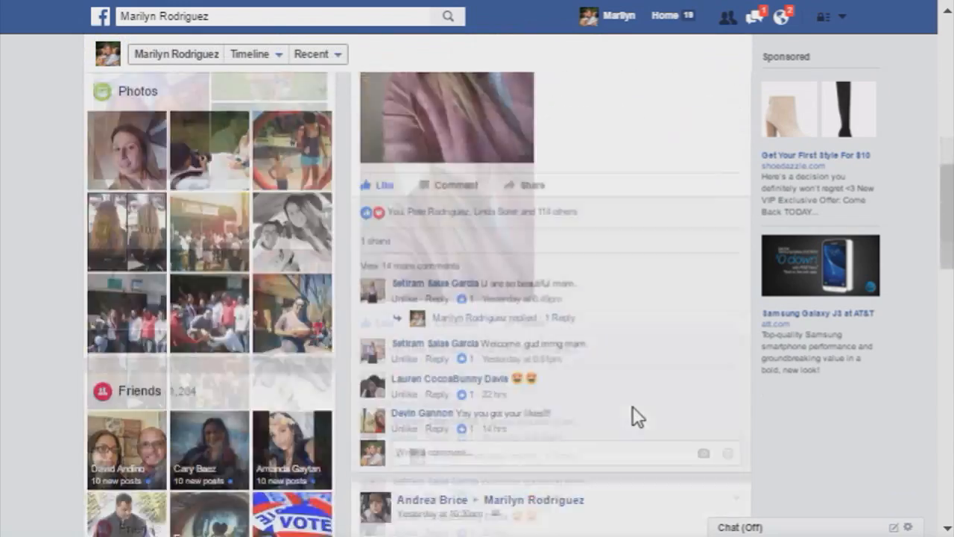
scroll(632, 406, down, 15)
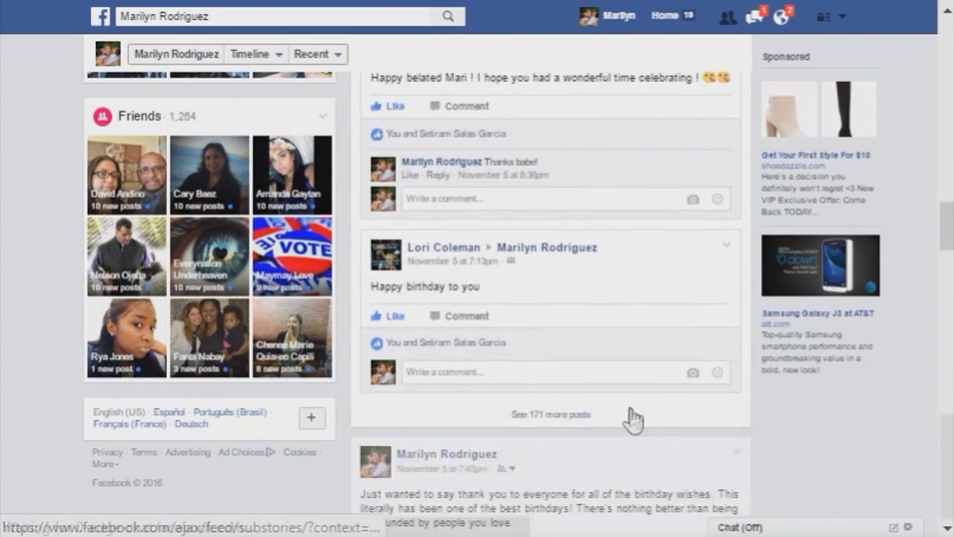
scroll(632, 419, down, 5)
scroll(635, 332, down, 5)
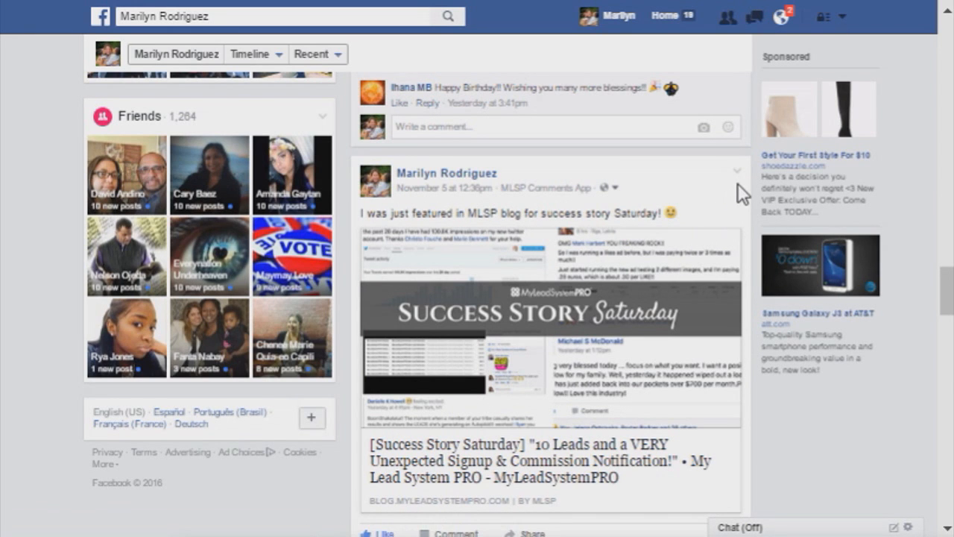
Step: Switch the audience of the Success Story Saturday post to Friends and back to Public
click(612, 187)
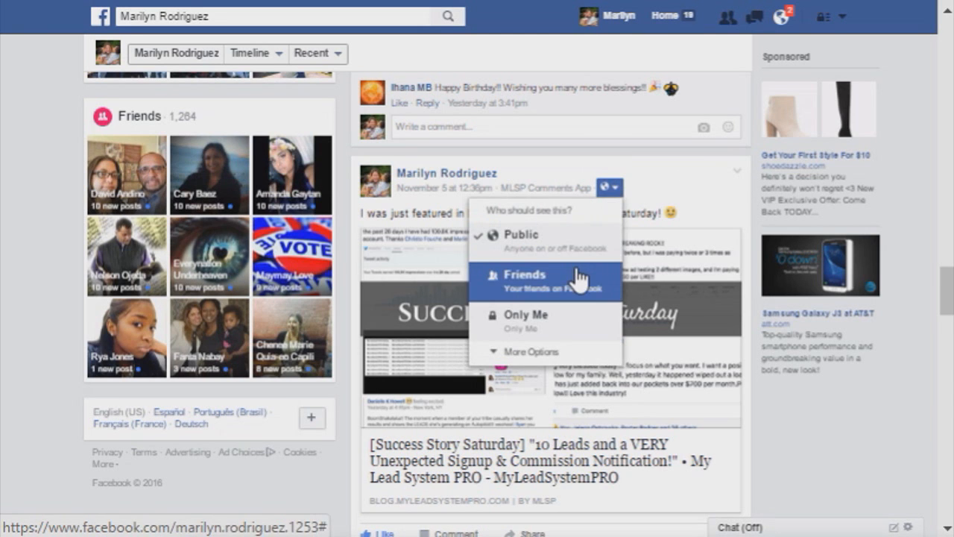
click(580, 279)
click(621, 191)
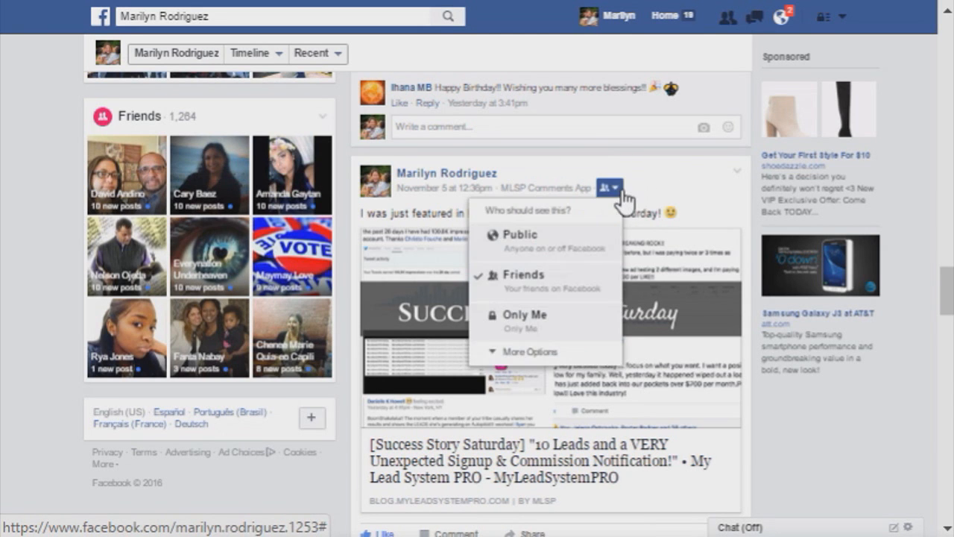
click(597, 252)
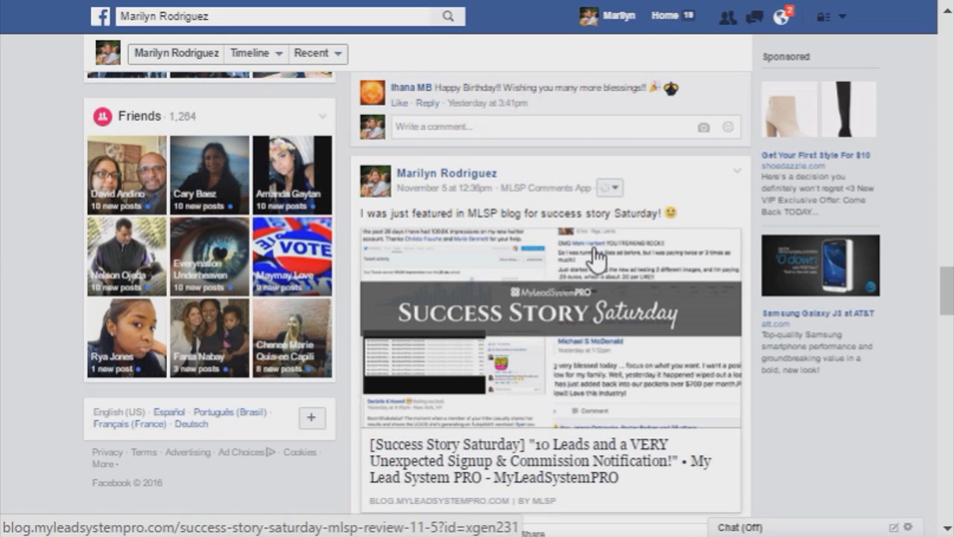
Step: Review the audience options of the November 4 post with two photos, keeping Friends (+) selected
scroll(594, 253, down, 3)
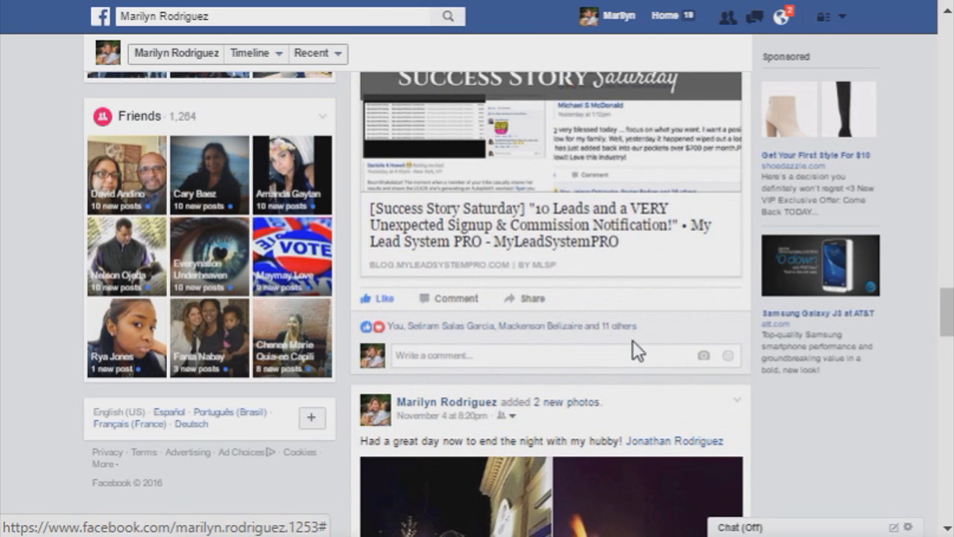
scroll(632, 340, down, 3)
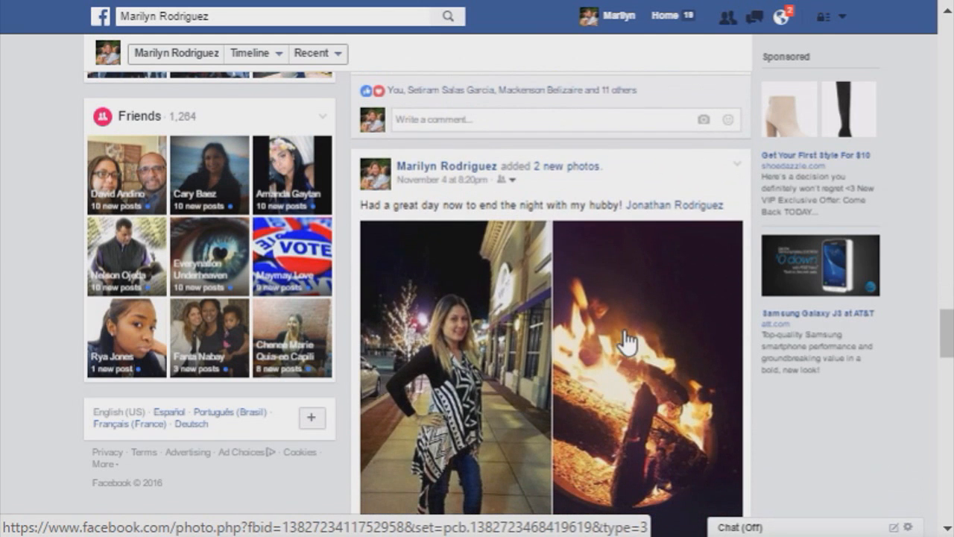
scroll(622, 339, down, 2)
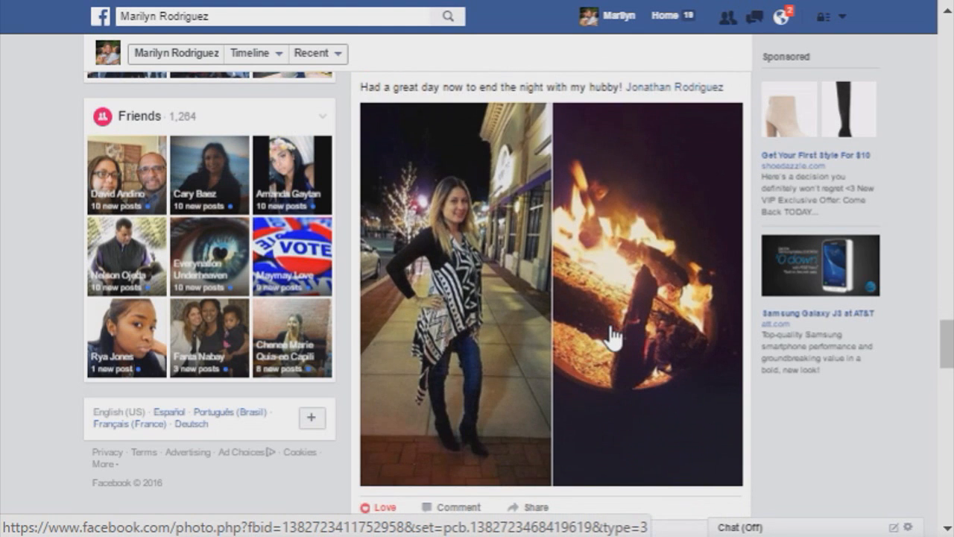
scroll(611, 337, up, 2)
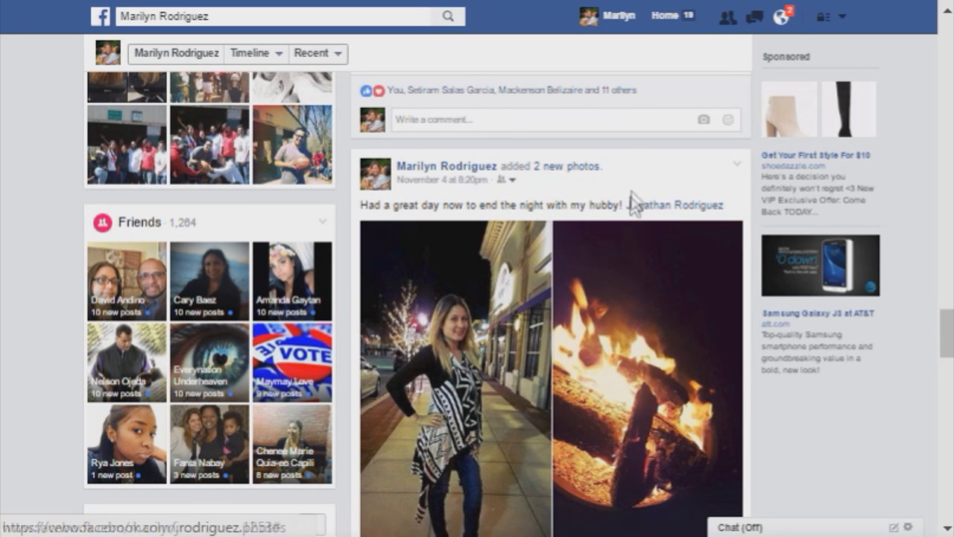
click(504, 179)
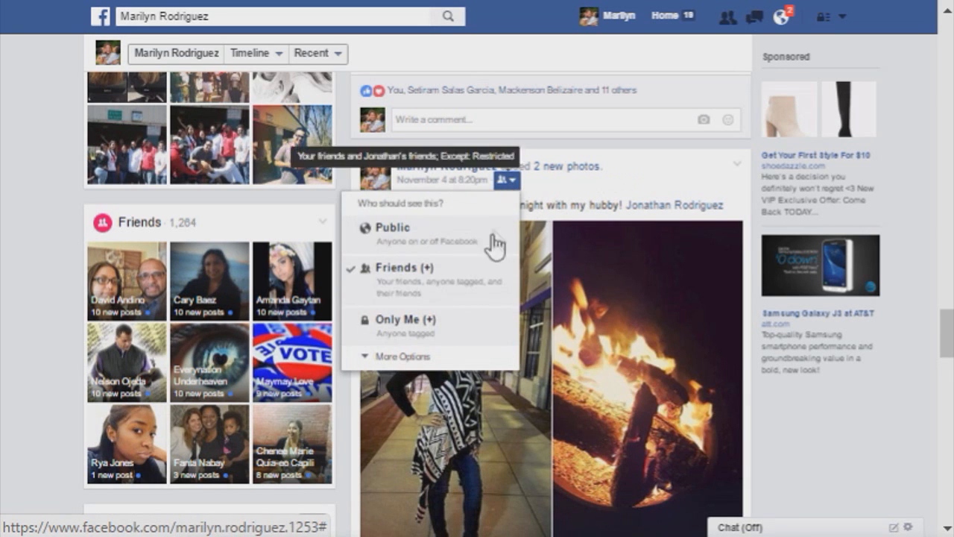
click(489, 302)
scroll(589, 311, down, 2)
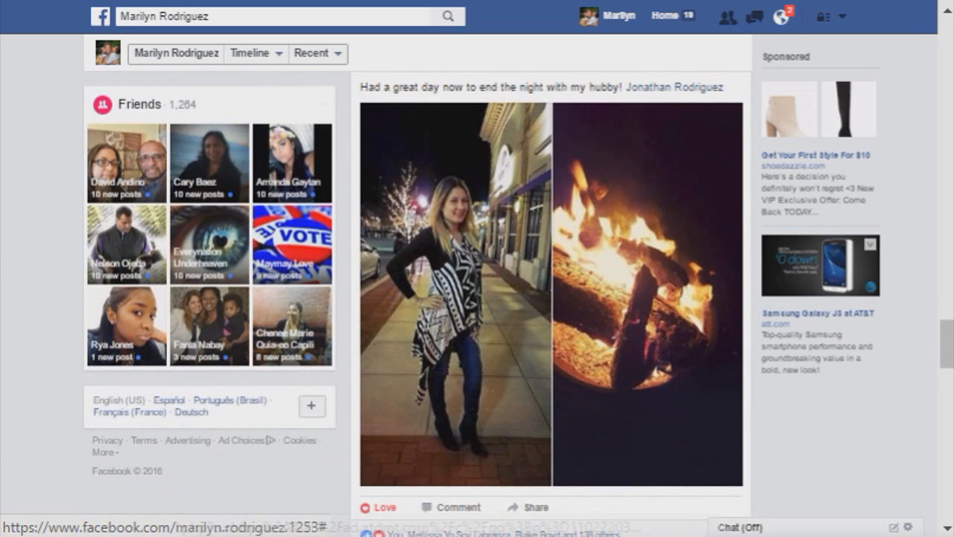